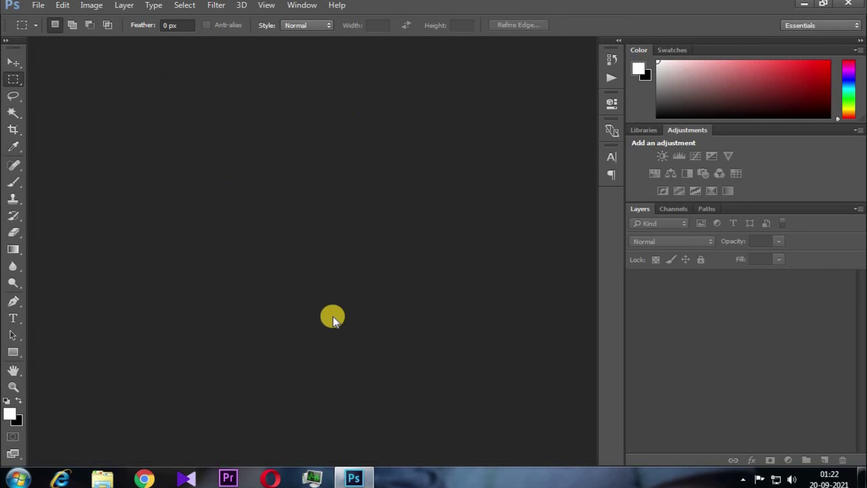
# - Open the File menu in the empty Photoshop workspace to start a new document
pyautogui.click(36, 5)
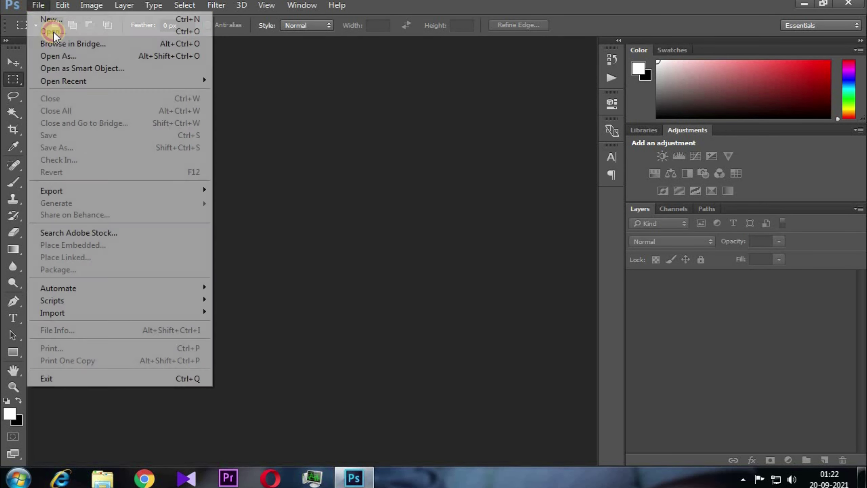
# - Create a 2560×1440 document and fill it with a light cyan #77fcf1 Solid Color layer
pyautogui.click(64, 22)
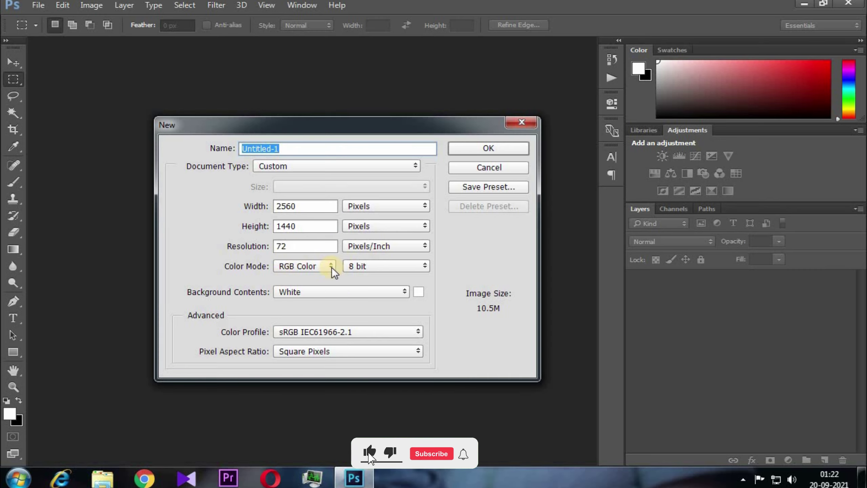
pyautogui.click(509, 150)
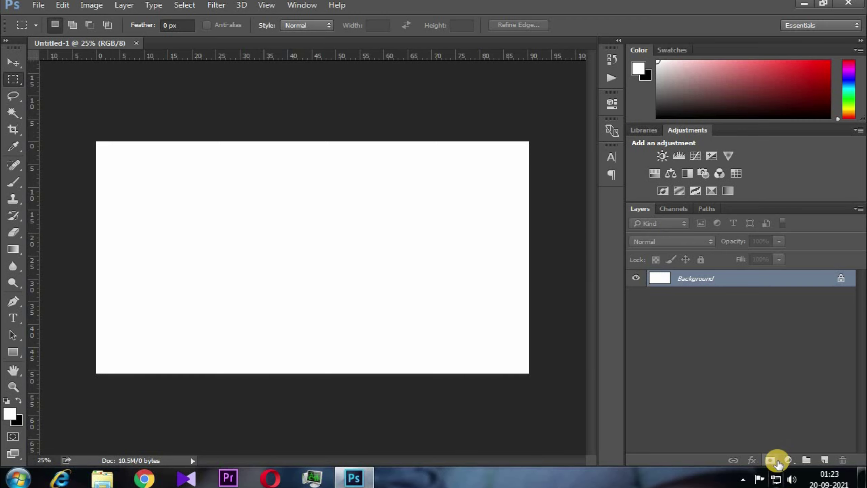
pyautogui.click(789, 462)
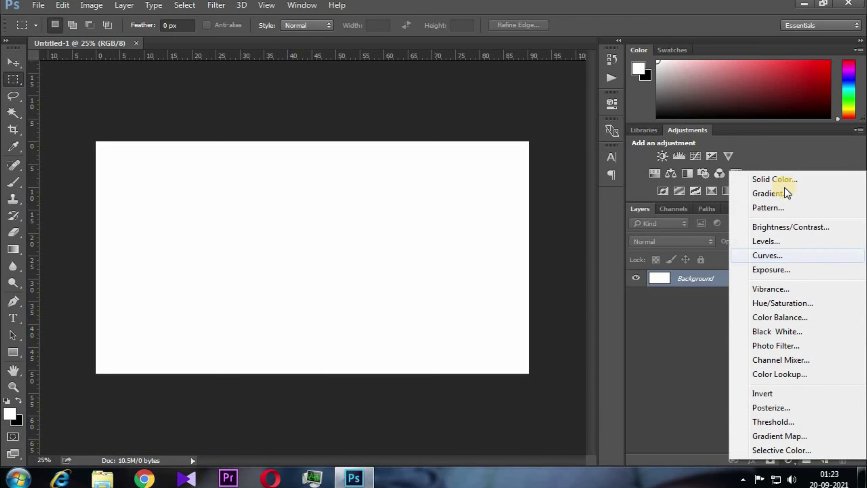
pyautogui.click(783, 182)
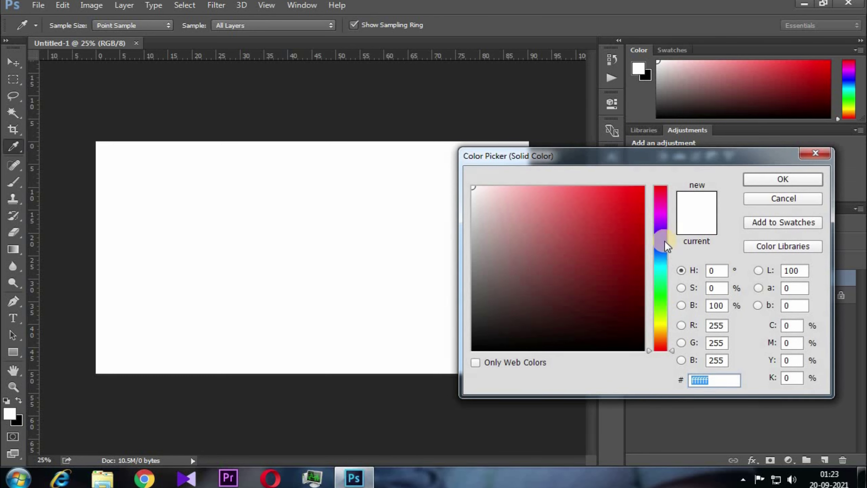
pyautogui.moveTo(661, 348); pyautogui.dragTo(674, 271)
pyautogui.moveTo(575, 201); pyautogui.dragTo(555, 186)
pyautogui.press('Return')
pyautogui.press('t')
pyautogui.click(137, 270)
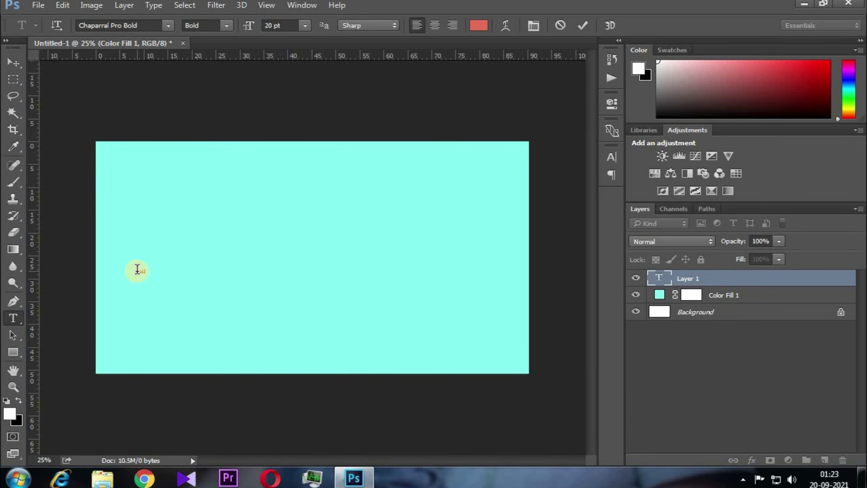
# - Type 'Kolkata' and scale it up, centred on the canvas
pyautogui.write('Kolkata')
pyautogui.click(13, 62)
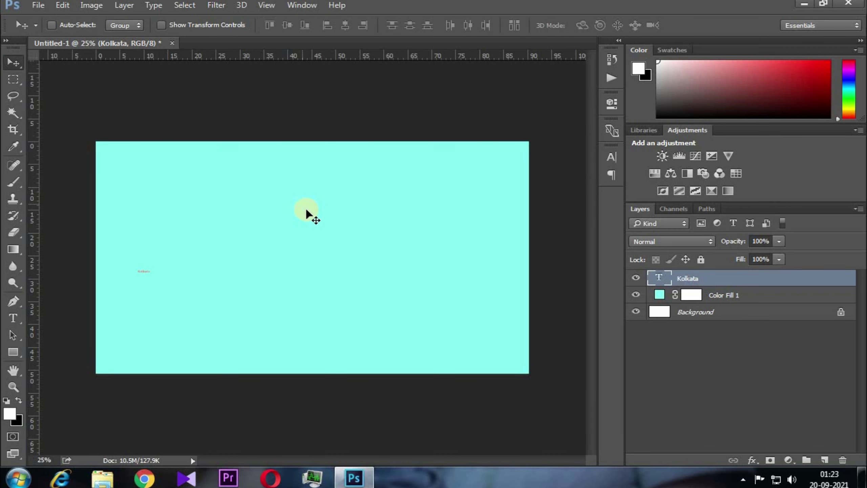
pyautogui.hotkey('ctrl', 't')
pyautogui.moveTo(149, 269)
pyautogui.mouseDown()
pyautogui.moveTo(512, 159)
pyautogui.moveTo(101, 277)
pyautogui.mouseUp()
pyautogui.moveTo(324, 255); pyautogui.dragTo(319, 294)
pyautogui.press('Return')
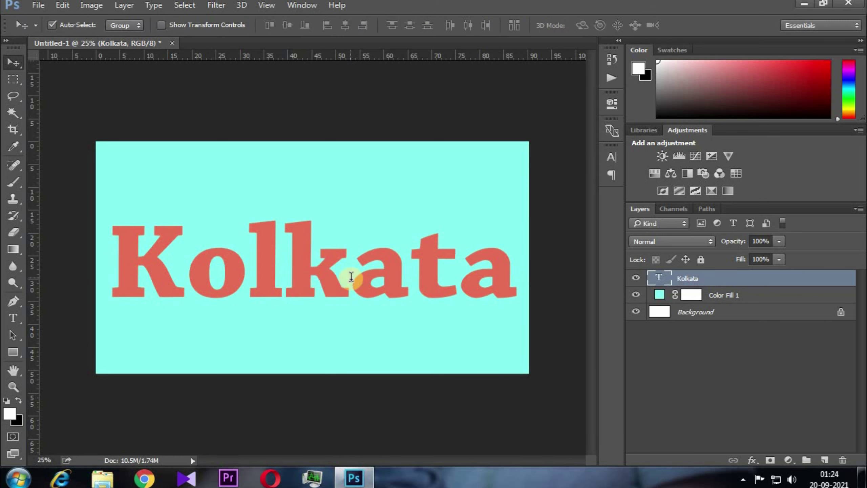
# - Retype the text as 'KOLKATA' and narrow it to fit the canvas width
pyautogui.press('t')
pyautogui.moveTo(513, 281); pyautogui.dragTo(121, 275)
pyautogui.write('KOLK')
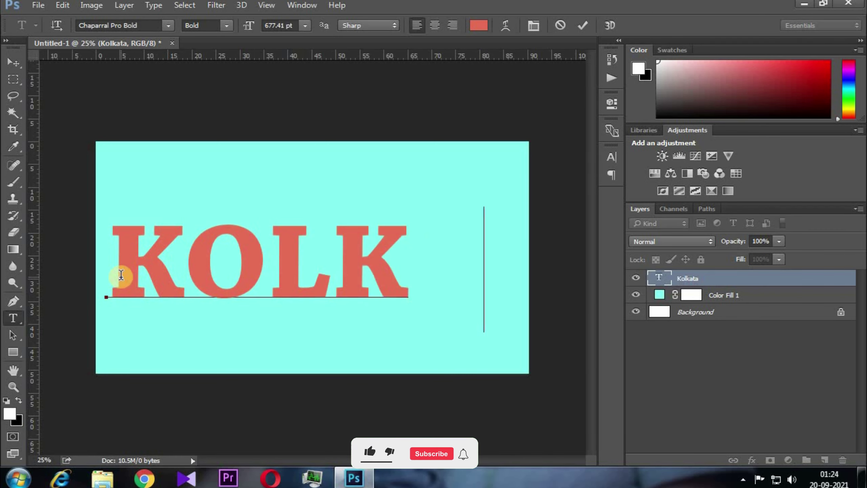
pyautogui.write('ATA')
pyautogui.hotkey('ctrl', 'Return')
pyautogui.hotkey('ctrl', 't')
pyautogui.hotkey('ctrl', '-')
pyautogui.moveTo(517, 266); pyautogui.dragTo(450, 265)
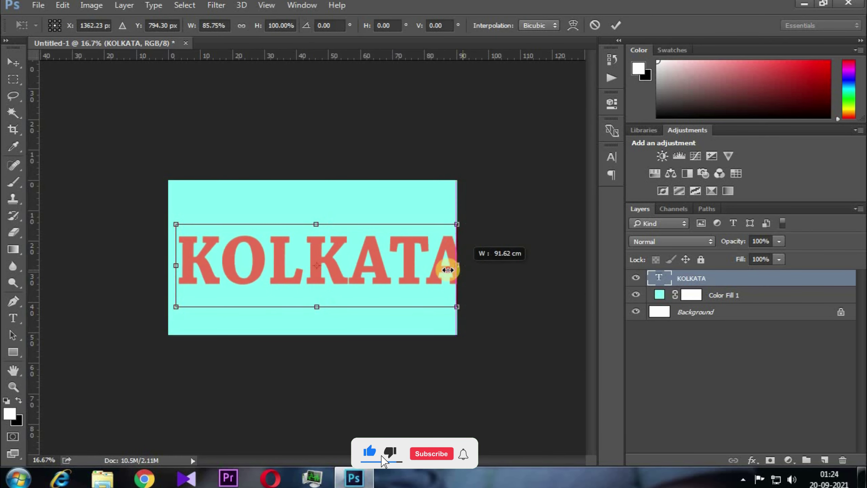
pyautogui.press('Return')
pyautogui.hotkey('ctrl', '+')
pyautogui.hotkey('ctrl', '+')
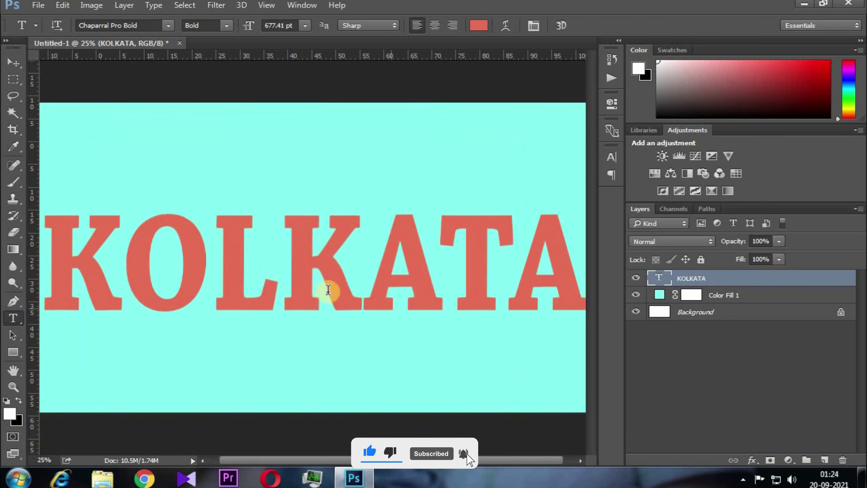
pyautogui.hotkey('ctrl', '-')
# - Recolour all the KOLKATA letters grey #b2b1b1
pyautogui.click(458, 263)
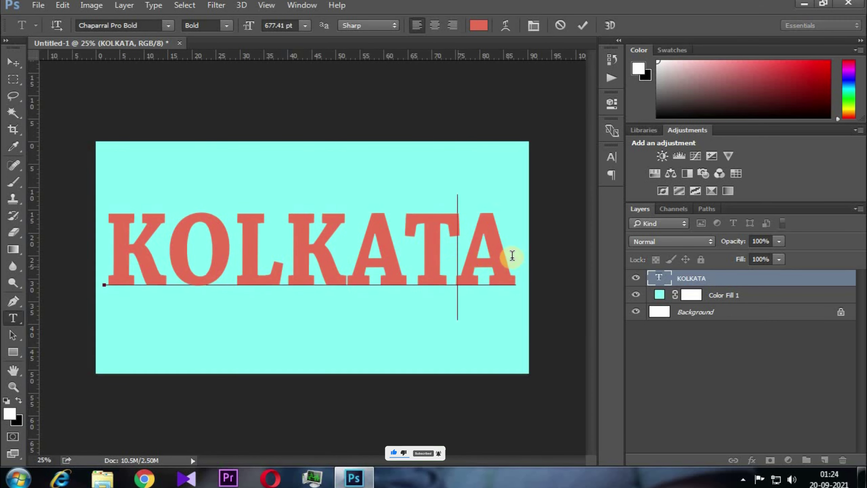
pyautogui.moveTo(510, 261); pyautogui.dragTo(102, 270)
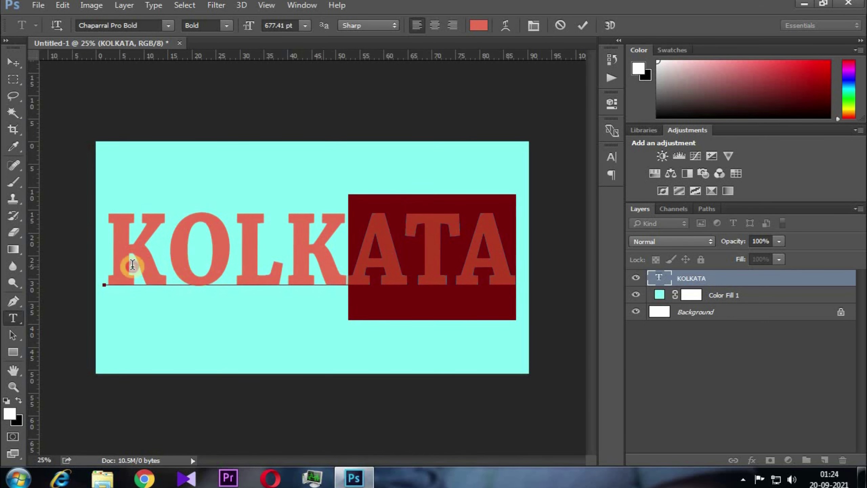
pyautogui.click(478, 25)
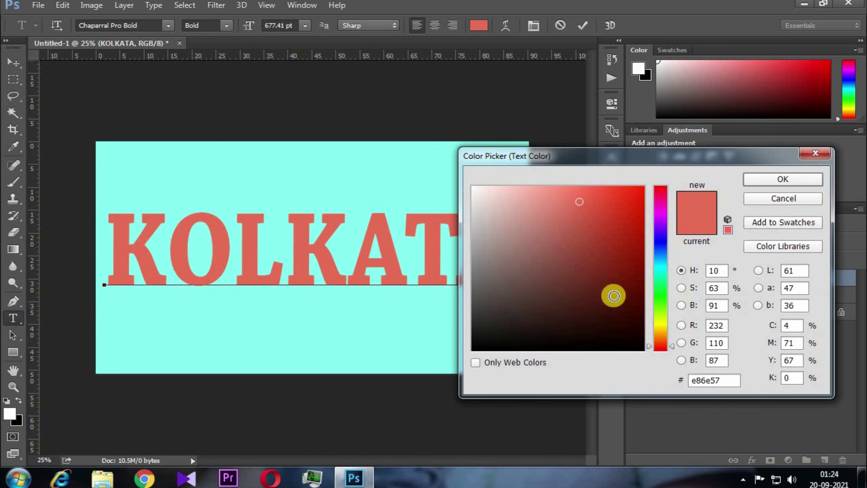
pyautogui.moveTo(473, 248)
pyautogui.mouseDown()
pyautogui.moveTo(471, 256)
pyautogui.moveTo(473, 236)
pyautogui.mouseUp()
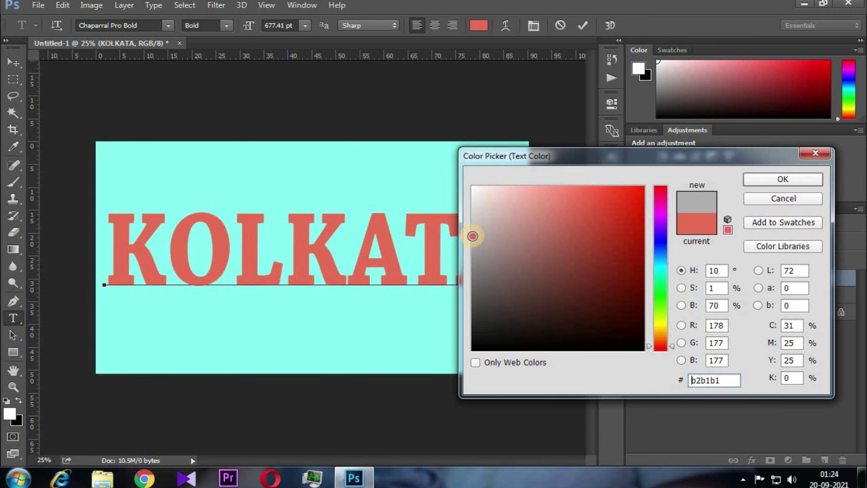
pyautogui.click(798, 178)
pyautogui.click(751, 277)
pyautogui.click(751, 460)
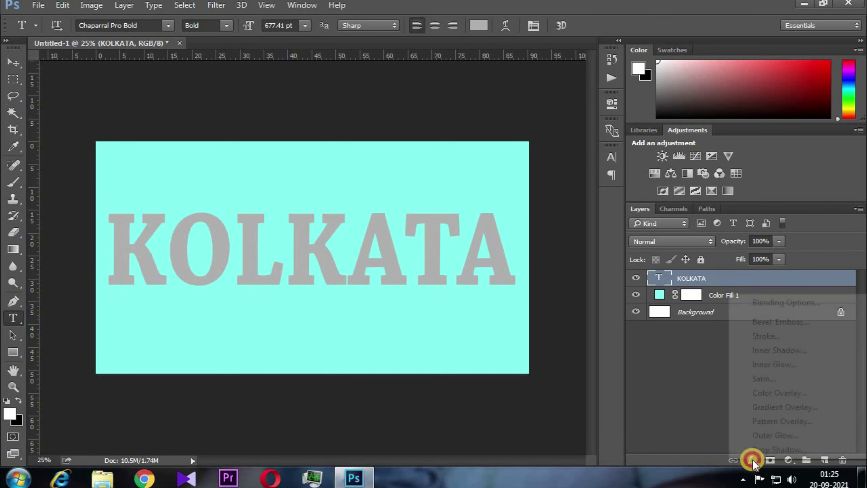
# - Enable Bevel & Emboss as an Outer Bevel with 235% depth and 10 px size
pyautogui.click(785, 303)
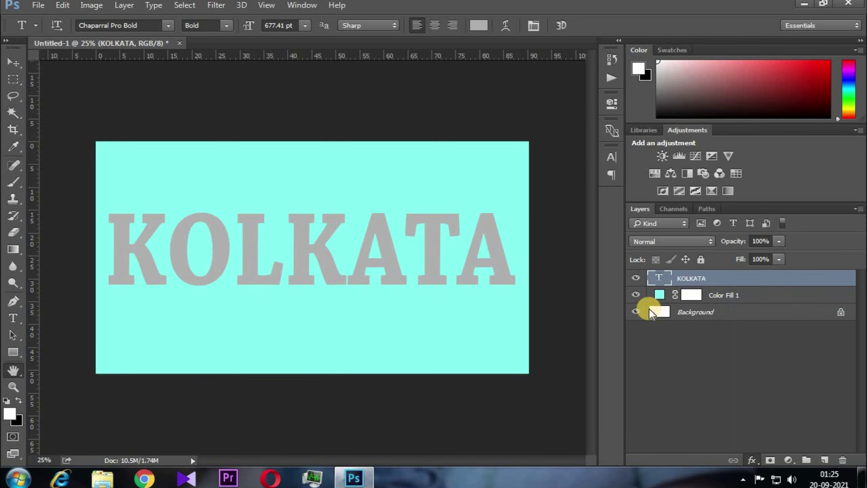
pyautogui.moveTo(357, 48); pyautogui.dragTo(509, 57)
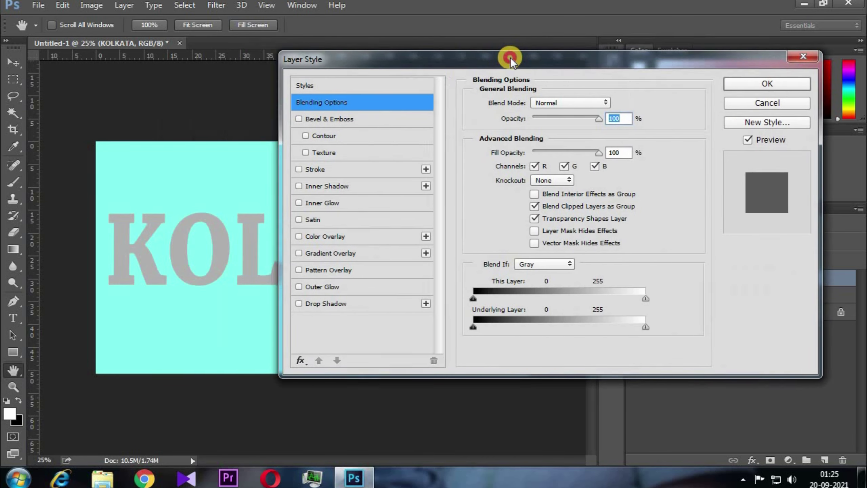
pyautogui.click(336, 119)
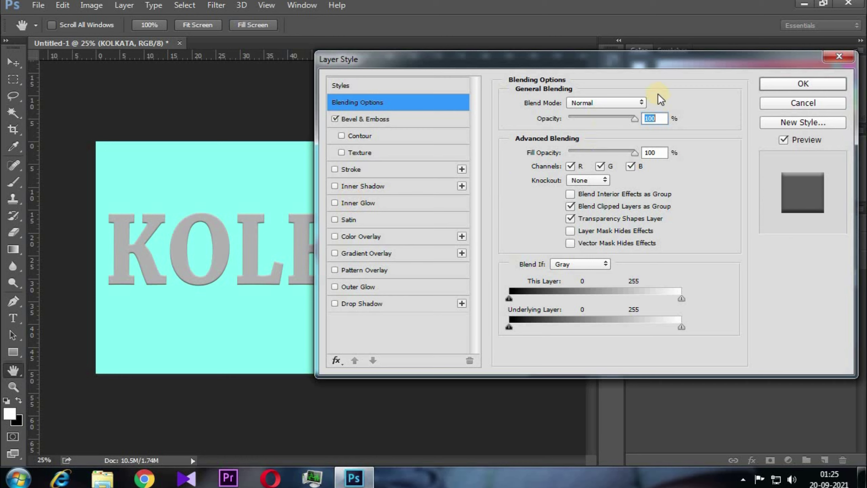
pyautogui.click(365, 119)
pyautogui.click(605, 103)
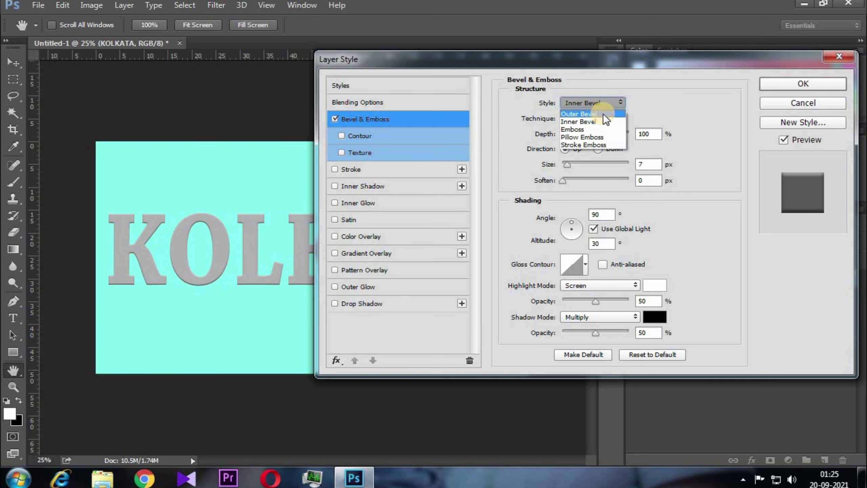
pyautogui.click(604, 115)
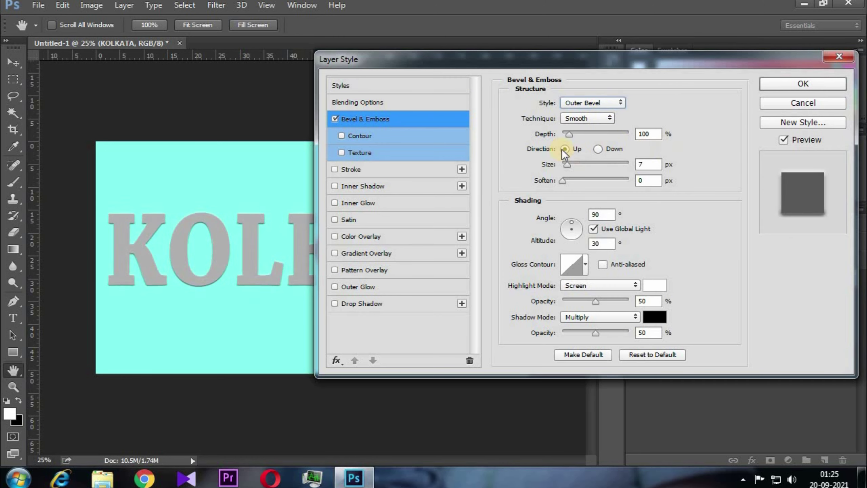
pyautogui.moveTo(569, 134); pyautogui.dragTo(564, 133)
pyautogui.write('5')
pyautogui.moveTo(566, 164)
pyautogui.mouseDown()
pyautogui.moveTo(566, 181)
pyautogui.moveTo(613, 181)
pyautogui.mouseUp()
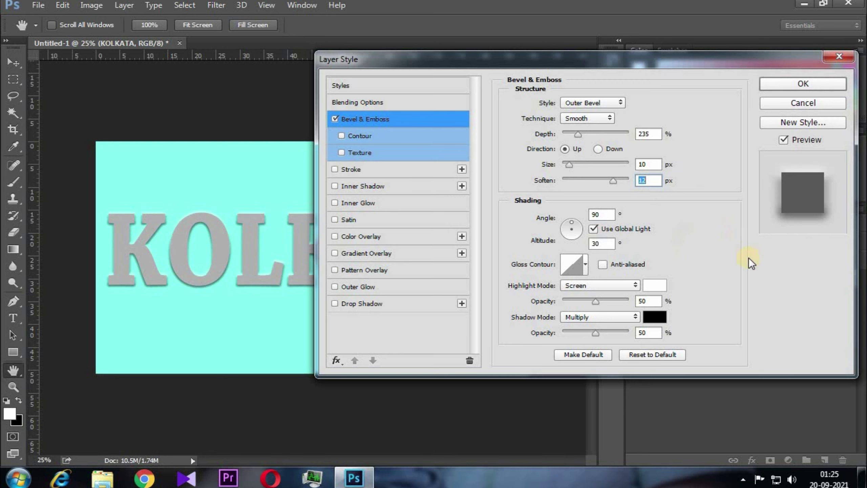
# - Keep the highlight mode at Screen and lower the bevel shadow opacity to 16%
pyautogui.click(600, 285)
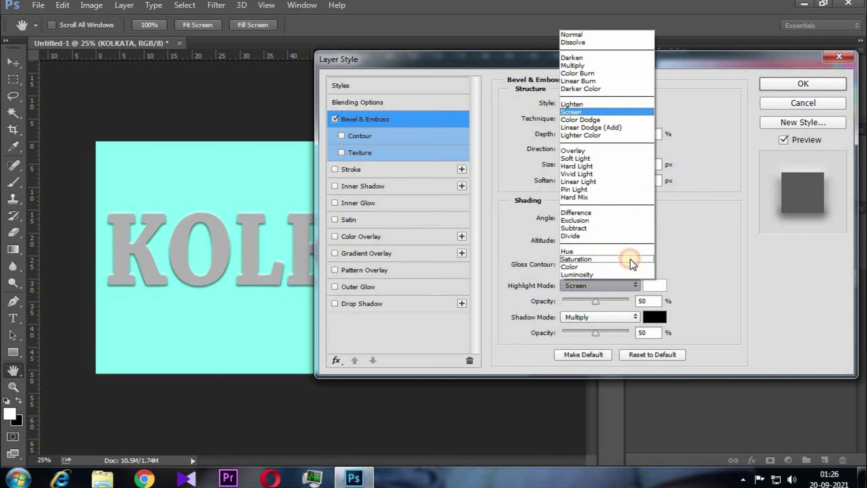
pyautogui.click(577, 255)
pyautogui.click(599, 285)
pyautogui.click(580, 113)
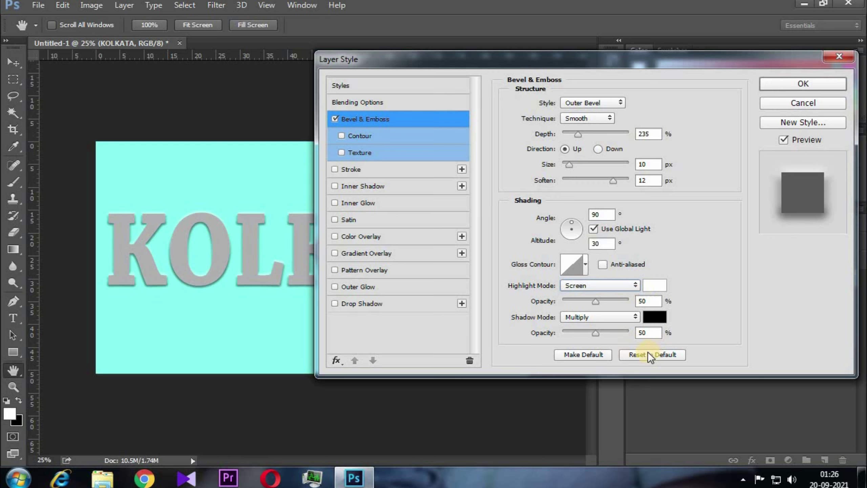
pyautogui.moveTo(595, 333)
pyautogui.mouseDown()
pyautogui.moveTo(574, 333)
pyautogui.moveTo(587, 333)
pyautogui.mouseUp()
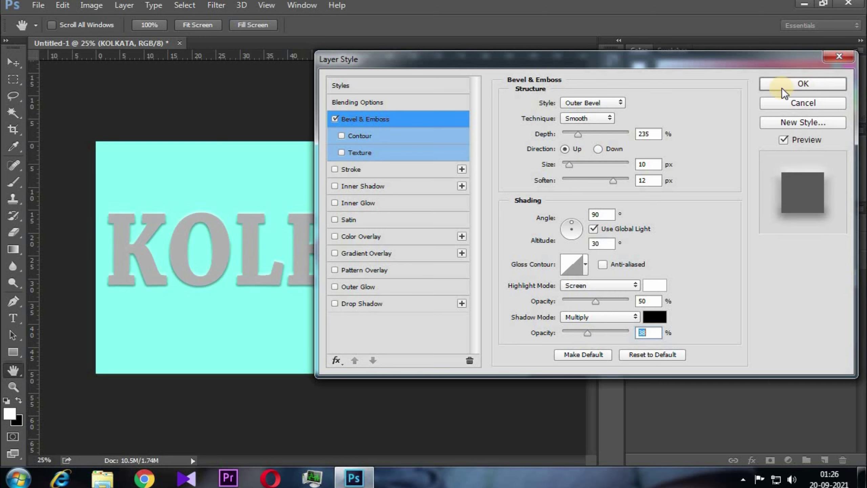
# - Add a dark grey Inner Shadow at 26% opacity, 14 px distance and 46 px size
pyautogui.click(337, 188)
pyautogui.click(397, 186)
pyautogui.click(643, 192)
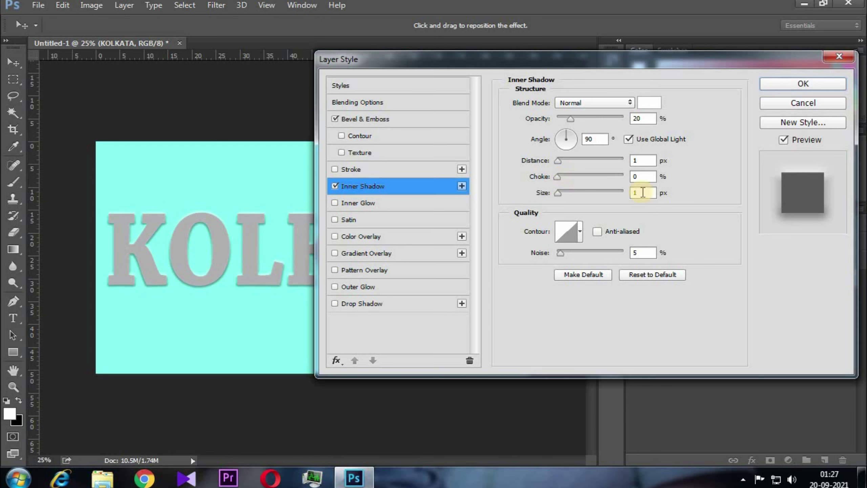
pyautogui.click(650, 102)
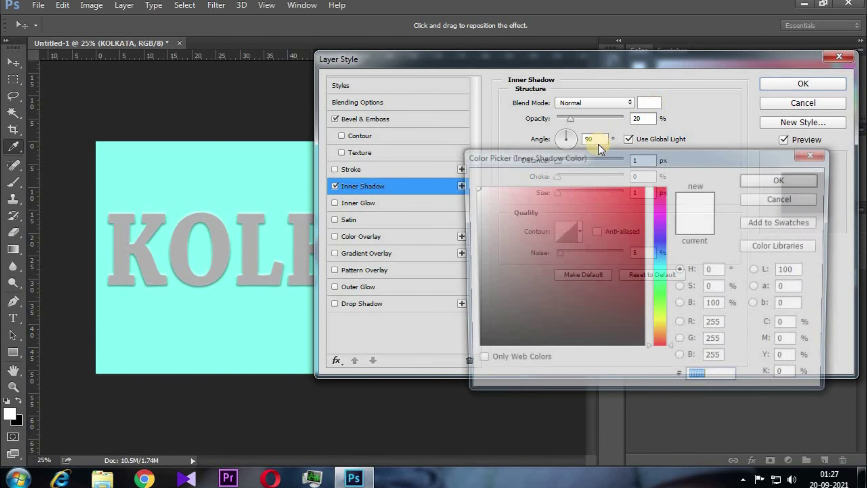
pyautogui.moveTo(536, 260)
pyautogui.mouseDown()
pyautogui.moveTo(471, 316)
pyautogui.moveTo(472, 340)
pyautogui.mouseUp()
pyautogui.click(768, 180)
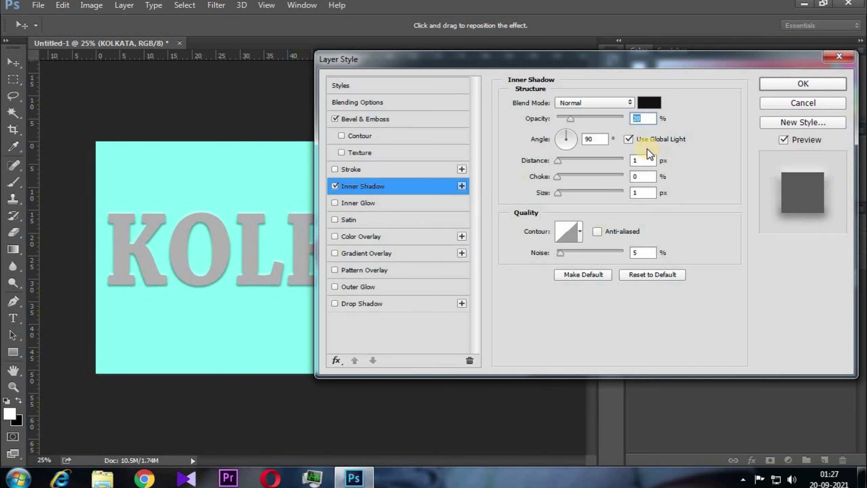
pyautogui.moveTo(572, 119); pyautogui.dragTo(580, 126)
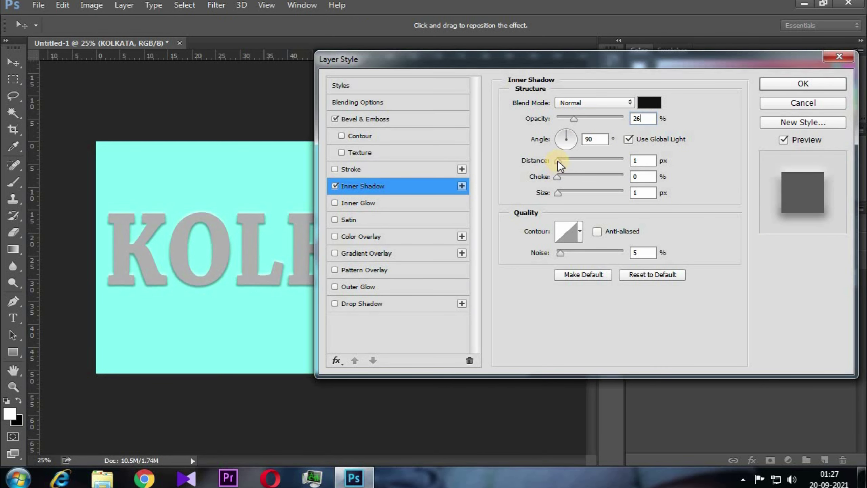
pyautogui.moveTo(560, 160); pyautogui.dragTo(568, 166)
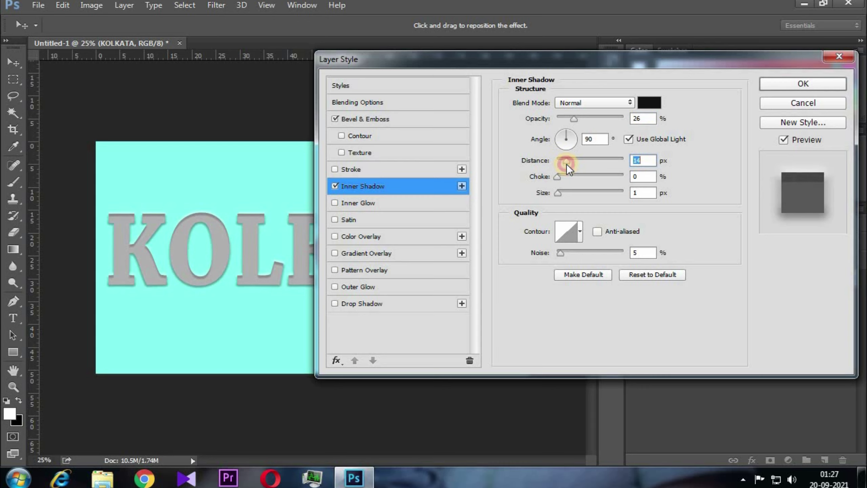
pyautogui.moveTo(560, 193); pyautogui.dragTo(574, 198)
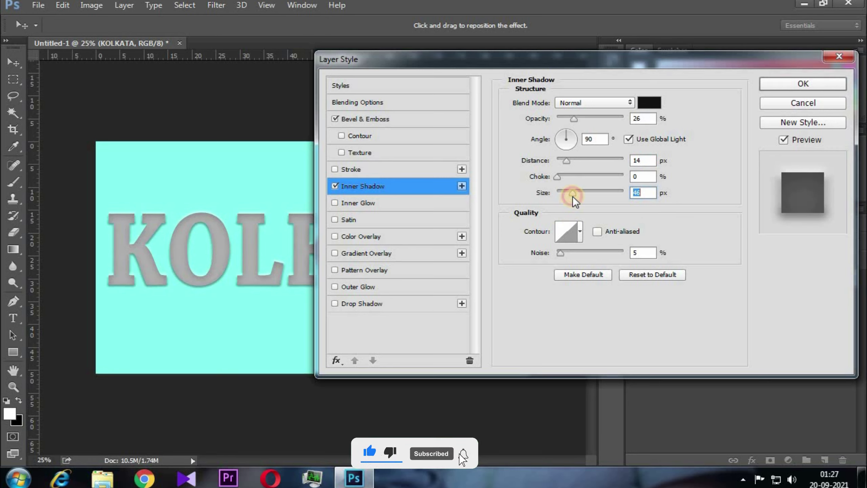
pyautogui.click(635, 175)
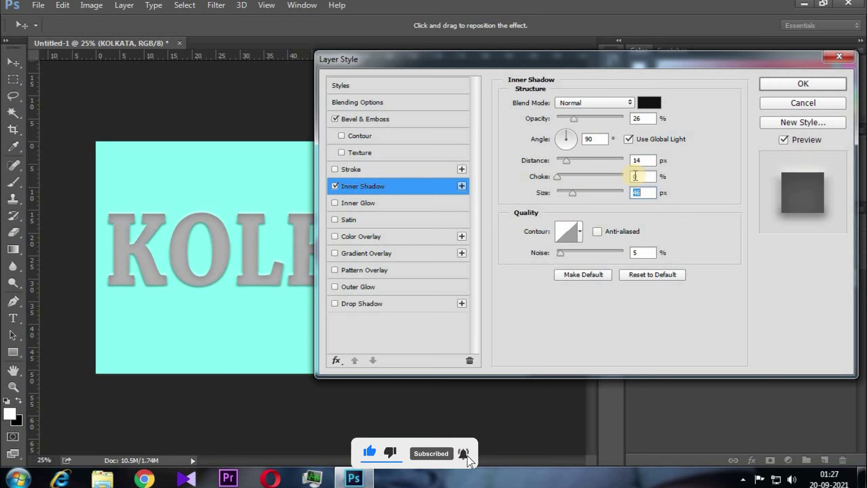
# - Apply a Multiply Drop Shadow: 29% opacity, 31 px distance, 8% spread, 7 px size
pyautogui.click(380, 304)
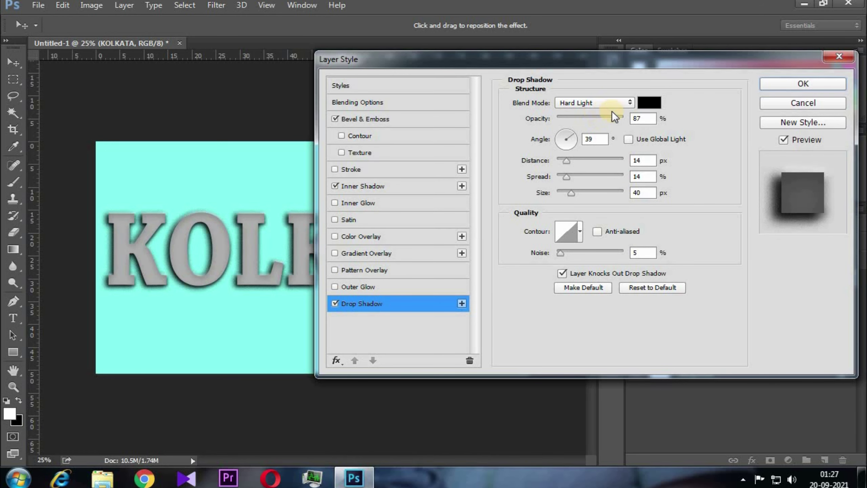
pyautogui.click(618, 103)
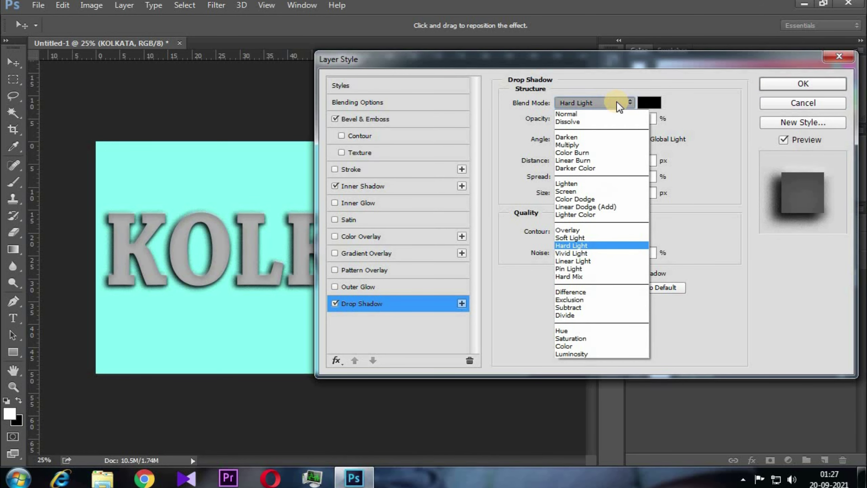
pyautogui.click(585, 143)
pyautogui.moveTo(615, 119); pyautogui.dragTo(576, 119)
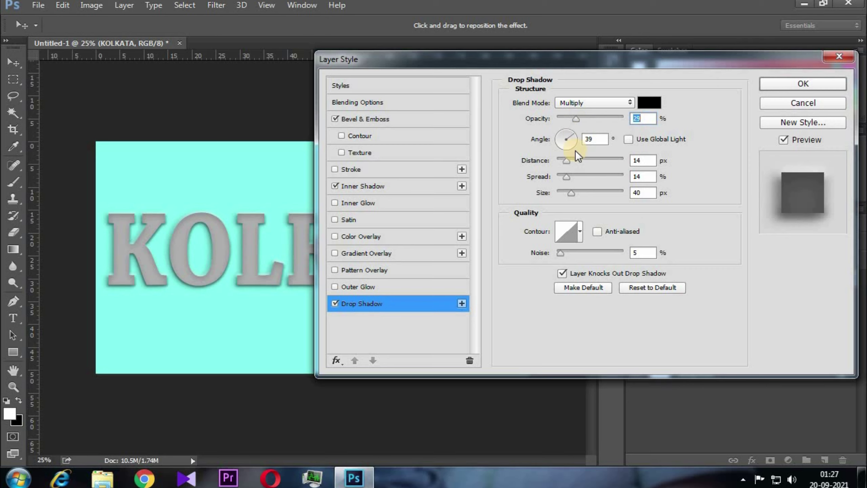
pyautogui.moveTo(569, 161); pyautogui.dragTo(580, 162)
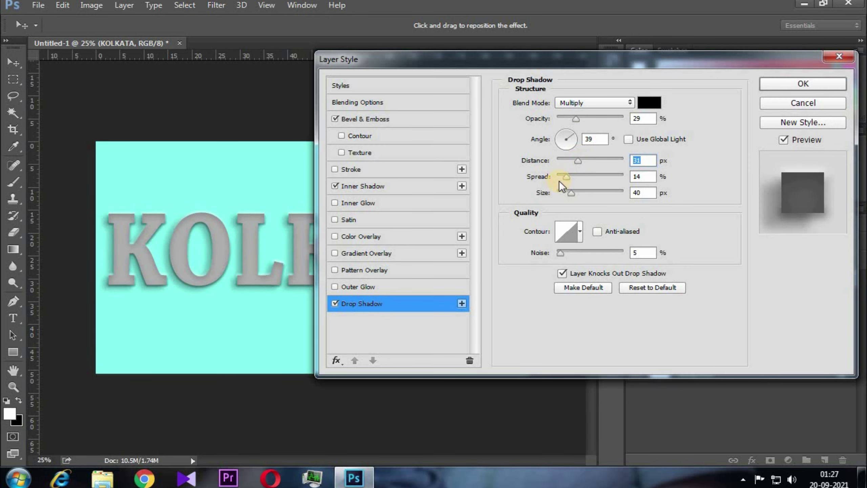
pyautogui.moveTo(564, 180); pyautogui.dragTo(562, 177)
pyautogui.moveTo(576, 194); pyautogui.dragTo(562, 194)
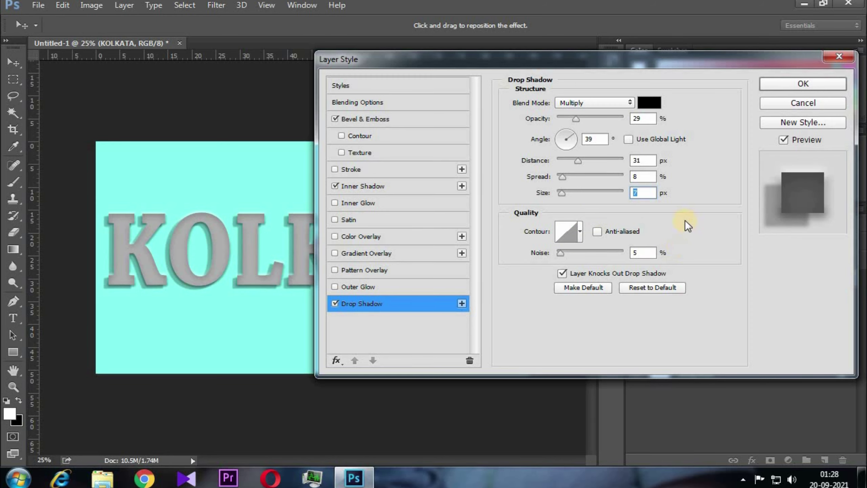
pyautogui.click(813, 82)
pyautogui.hotkey('ctrl', '+')
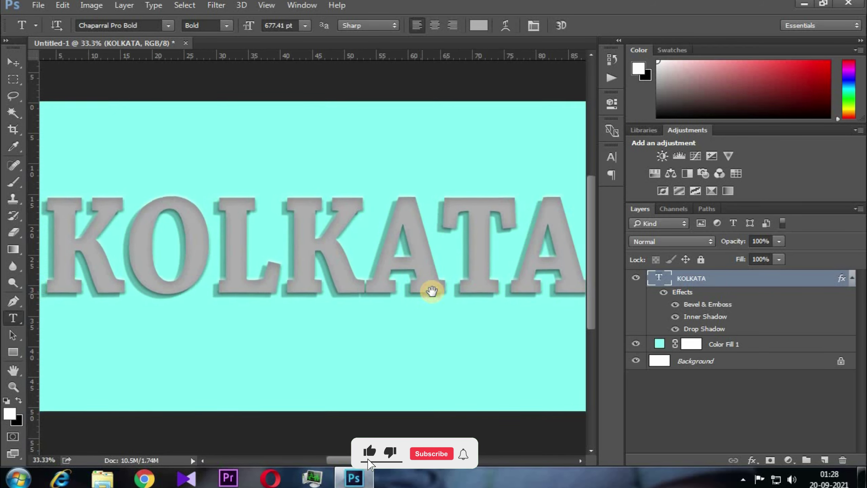
# - Pen-draw a wavy path across the tops of the KOLKATA letters
pyautogui.hotkey('ctrl', '-')
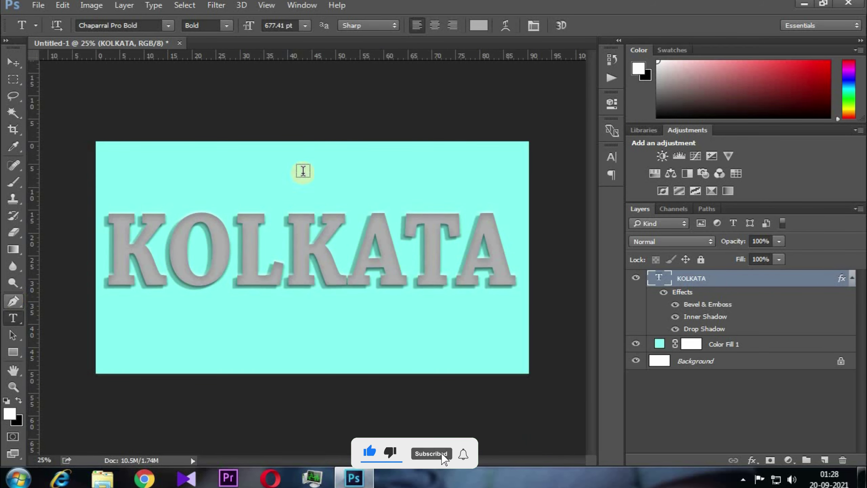
pyautogui.click(14, 302)
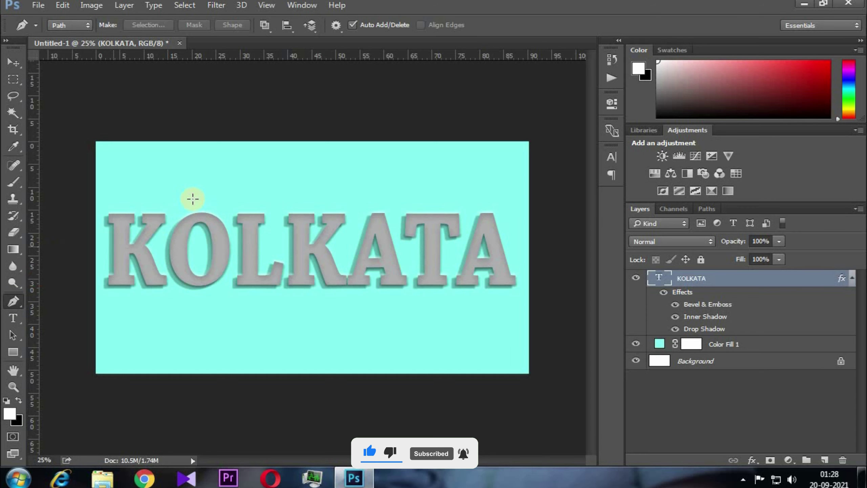
pyautogui.hotkey('ctrl', '+')
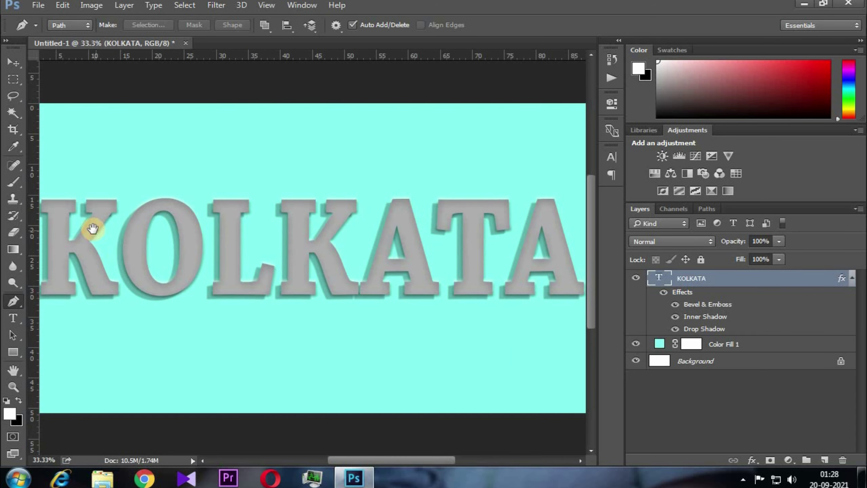
pyautogui.hotkey('ctrl', '+')
pyautogui.click(85, 220)
pyautogui.moveTo(124, 199); pyautogui.dragTo(140, 214)
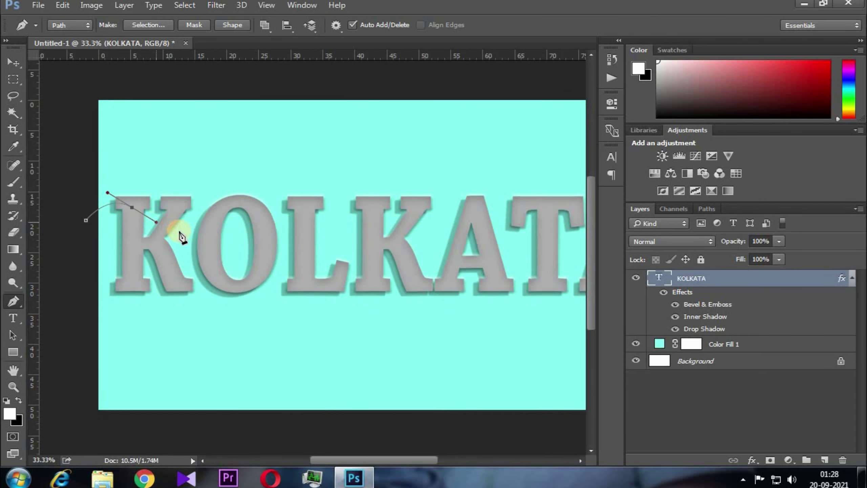
pyautogui.moveTo(260, 224); pyautogui.dragTo(273, 221)
pyautogui.moveTo(324, 210)
pyautogui.mouseDown()
pyautogui.moveTo(356, 231)
pyautogui.moveTo(401, 208)
pyautogui.mouseUp()
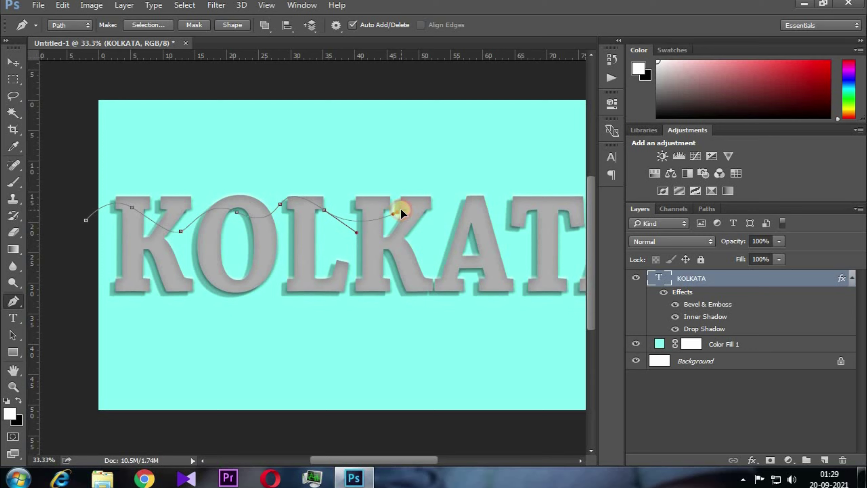
pyautogui.moveTo(458, 200); pyautogui.dragTo(479, 218)
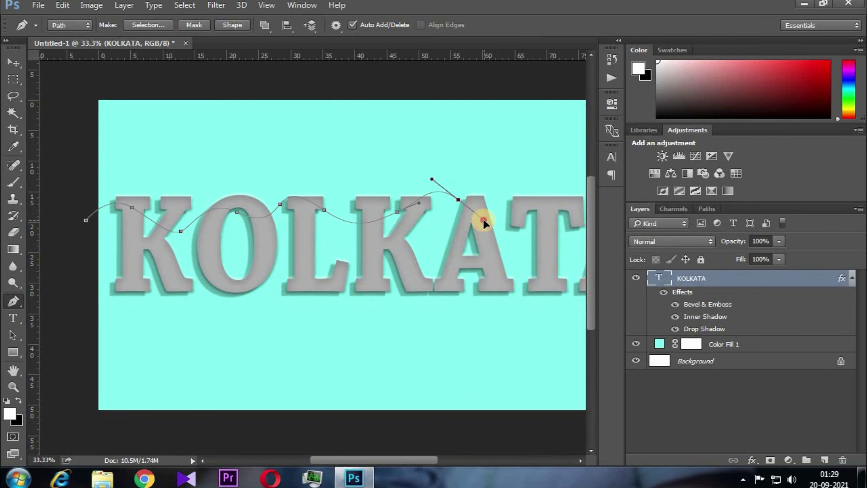
pyautogui.hscroll(5, 513, 214)
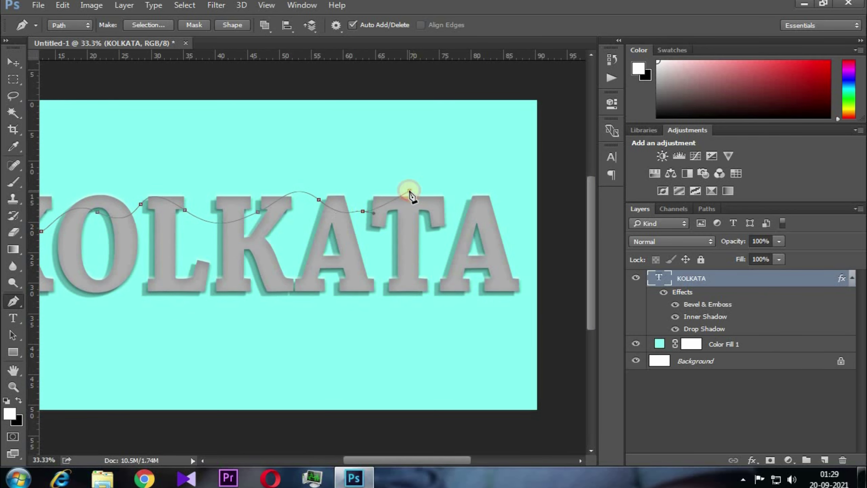
pyautogui.moveTo(496, 212); pyautogui.dragTo(549, 205)
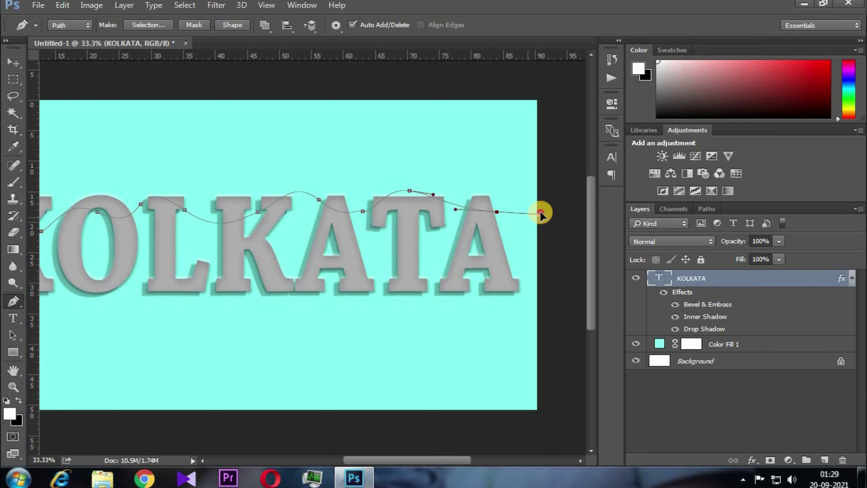
# - Loop the path above the canvas and close it at its starting point
pyautogui.click(555, 132)
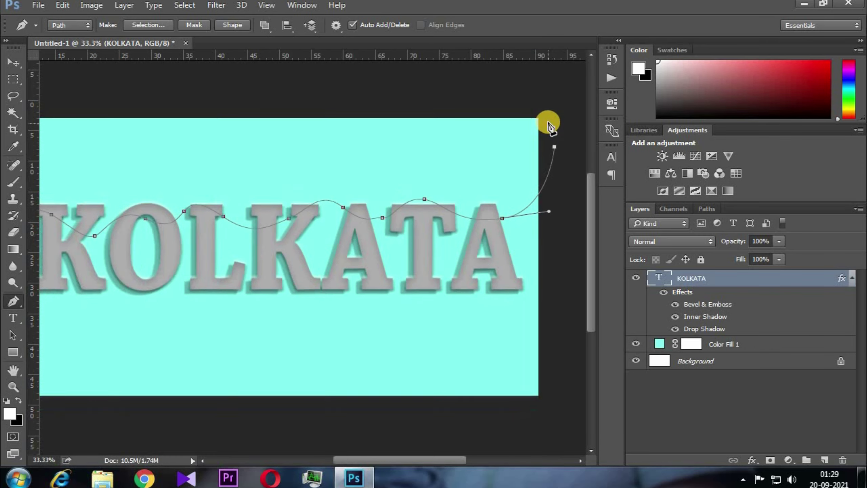
pyautogui.hotkey('ctrl', '-')
pyautogui.moveTo(431, 121); pyautogui.dragTo(374, 122)
pyautogui.click(279, 130)
pyautogui.click(95, 121)
pyautogui.click(88, 141)
pyautogui.click(87, 177)
pyautogui.click(87, 232)
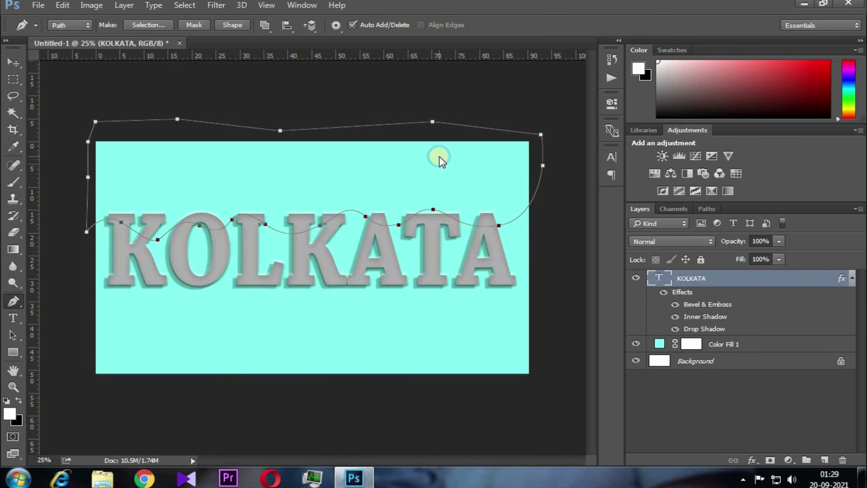
pyautogui.rightClick(439, 156)
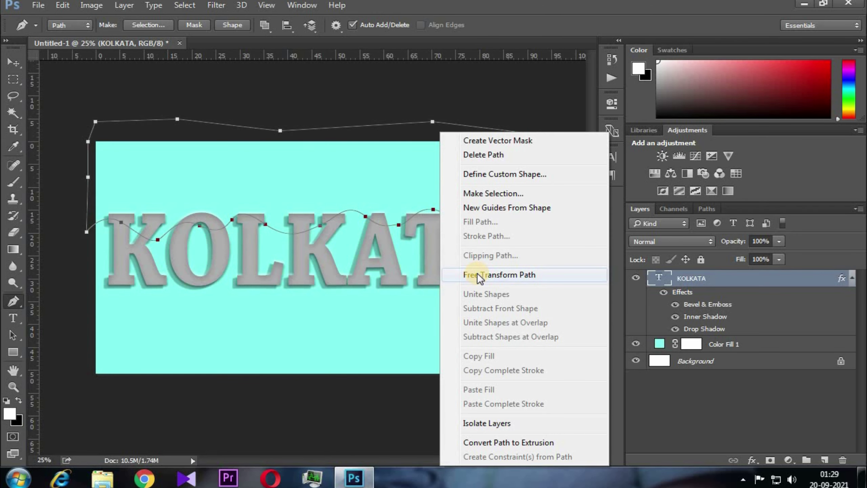
# - Turn the path into a selection, fill it deep red #d20000, and clip it to KOLKATA
pyautogui.click(491, 193)
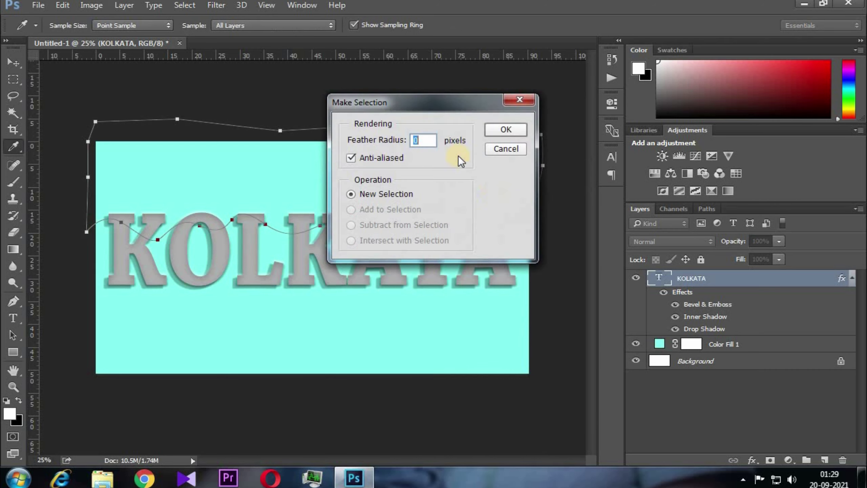
pyautogui.click(515, 128)
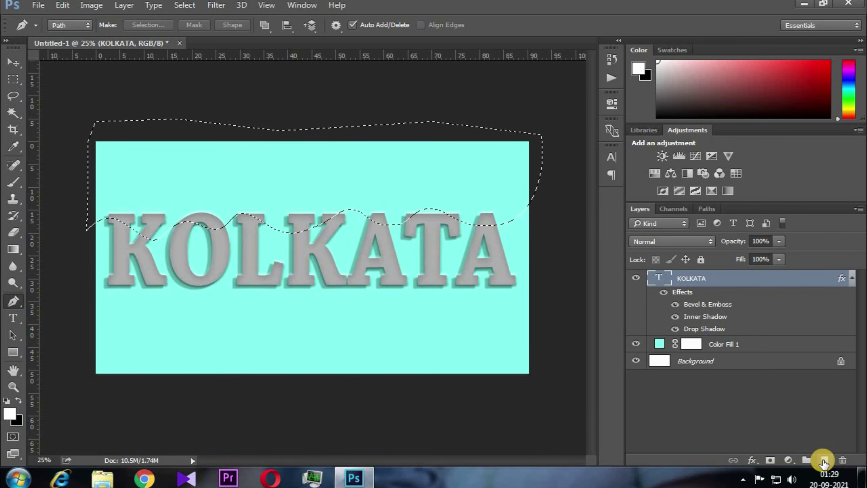
pyautogui.click(791, 462)
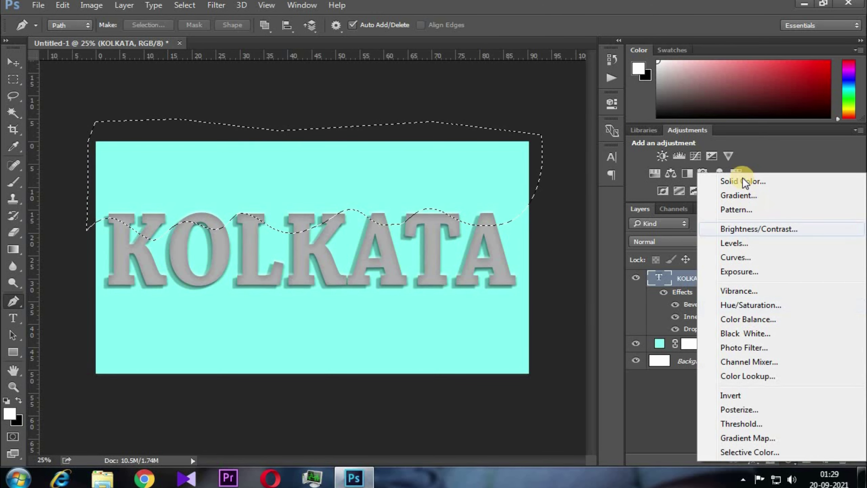
pyautogui.click(742, 180)
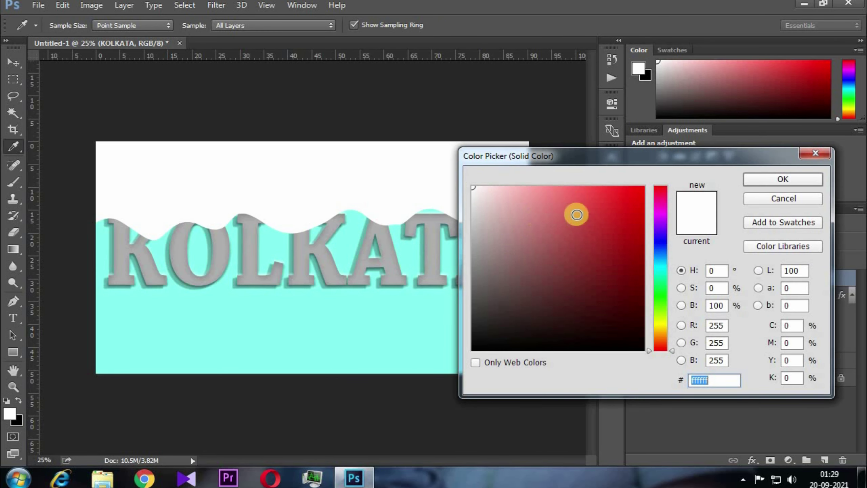
pyautogui.moveTo(491, 241)
pyautogui.mouseDown()
pyautogui.moveTo(634, 224)
pyautogui.moveTo(643, 203)
pyautogui.mouseUp()
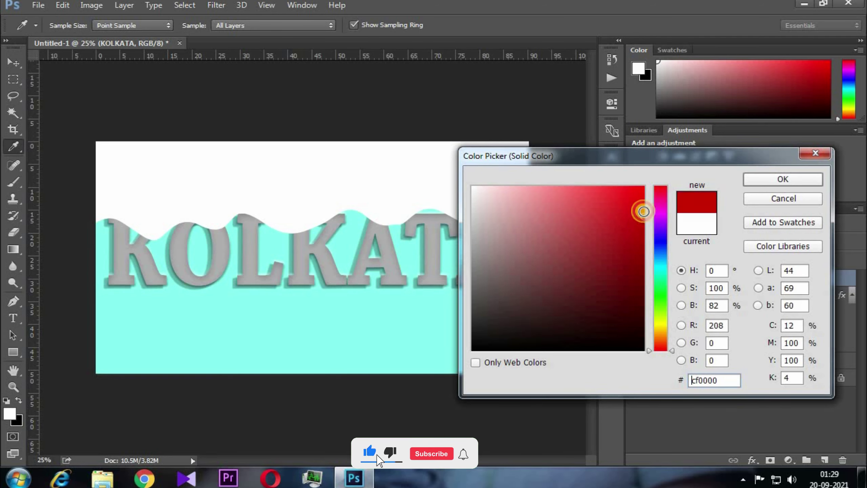
pyautogui.moveTo(643, 204); pyautogui.dragTo(642, 215)
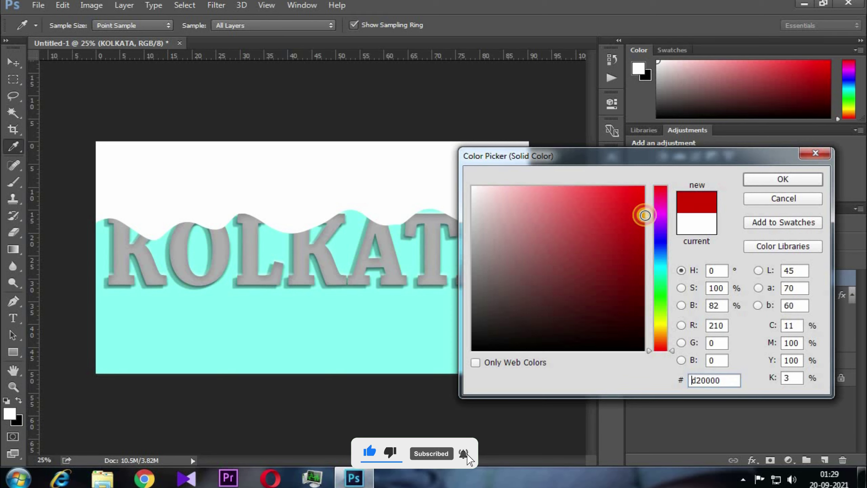
pyautogui.click(745, 179)
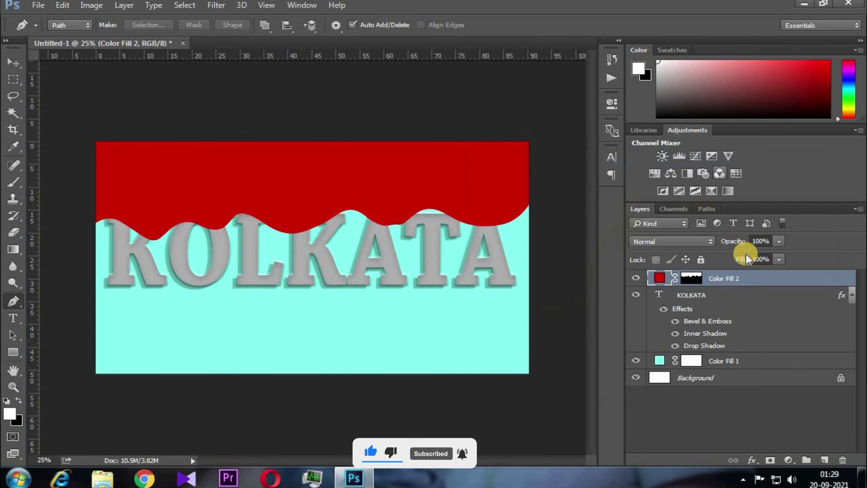
pyautogui.keyDown('alt'); pyautogui.click(758, 283); pyautogui.keyUp('alt')
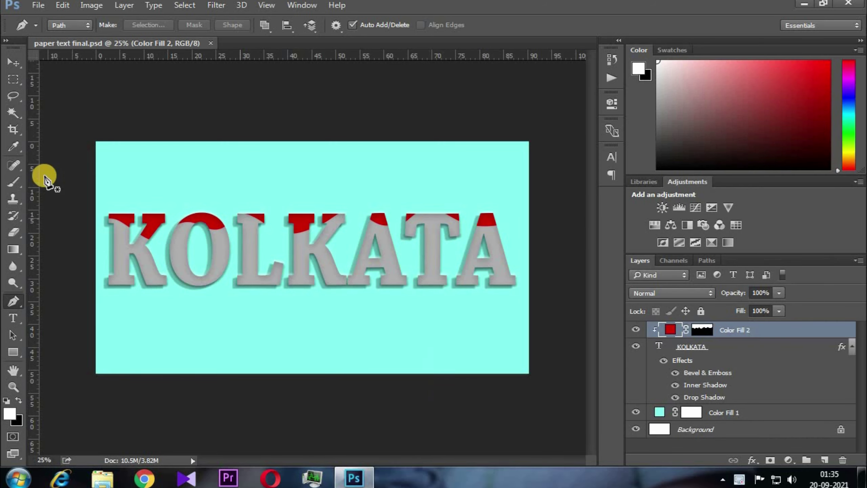
# - Pen-draw a lower wavy closed path over the letters and convert it to a selection
pyautogui.click(98, 234)
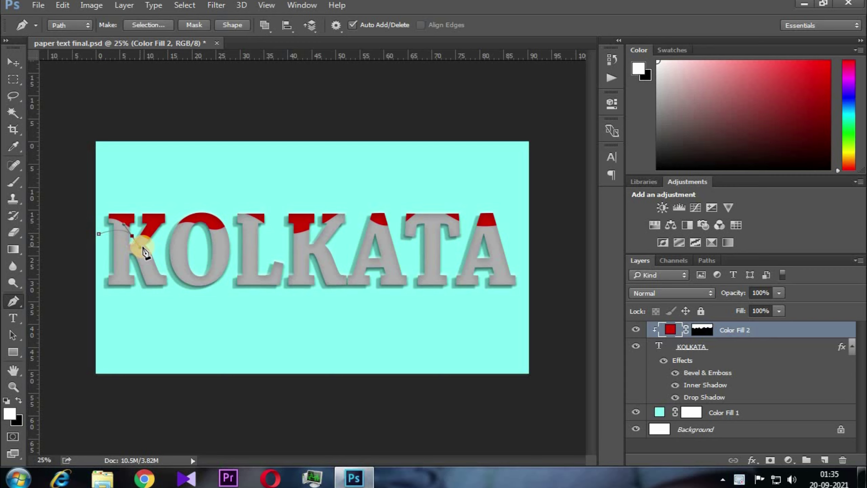
pyautogui.moveTo(195, 236)
pyautogui.mouseDown()
pyautogui.moveTo(206, 252)
pyautogui.moveTo(238, 226)
pyautogui.mouseUp()
pyautogui.click(312, 232)
pyautogui.moveTo(342, 235); pyautogui.dragTo(329, 262)
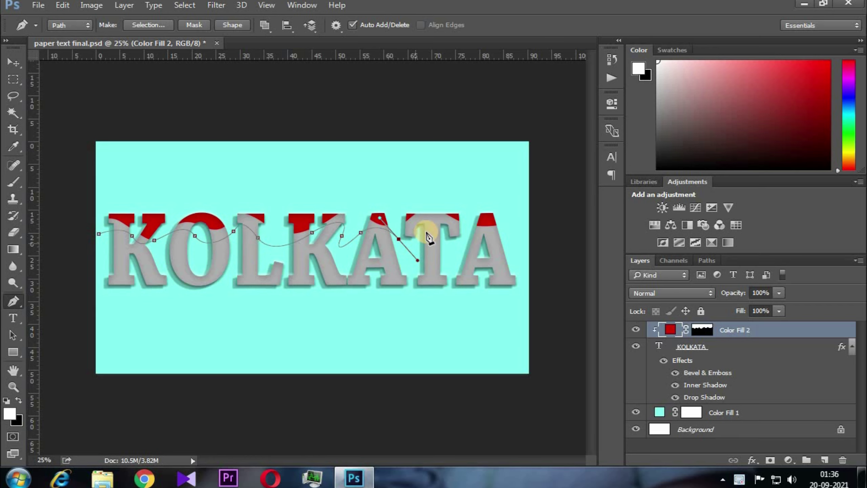
pyautogui.moveTo(445, 230); pyautogui.dragTo(460, 224)
pyautogui.moveTo(507, 238); pyautogui.dragTo(513, 255)
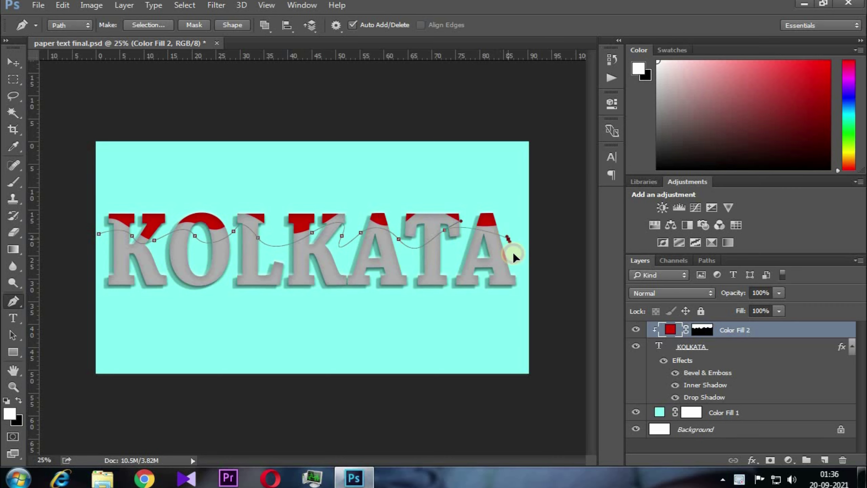
pyautogui.click(540, 239)
pyautogui.click(555, 117)
pyautogui.click(181, 101)
pyautogui.click(41, 103)
pyautogui.click(74, 173)
pyautogui.click(98, 234)
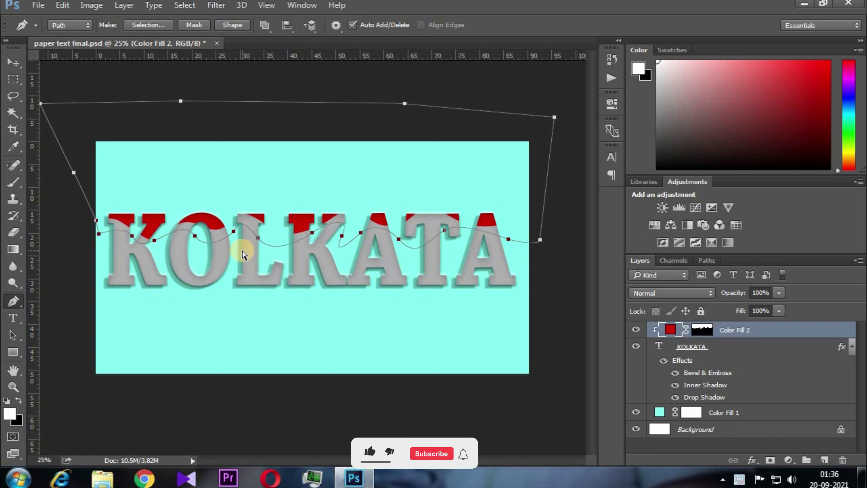
pyautogui.hotkey('ctrl', 'Return')
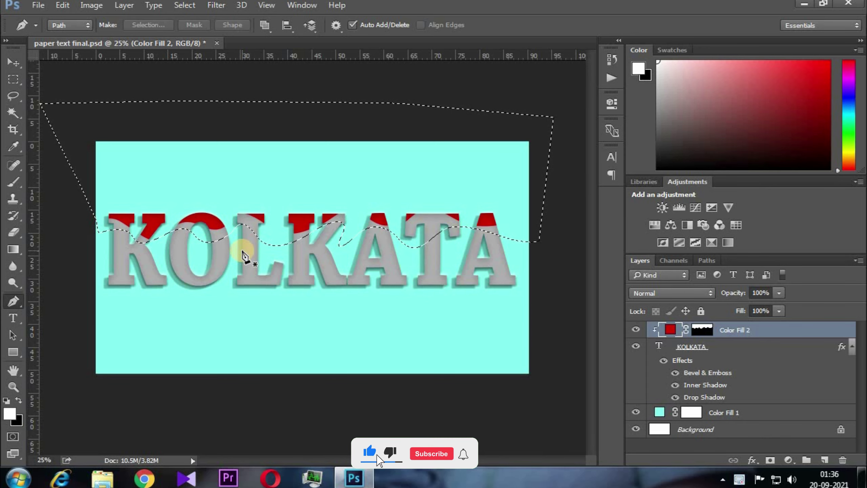
# - Add a blue #0092ef fill layer clipped to KOLKATA, placed beneath the red band
pyautogui.click(789, 460)
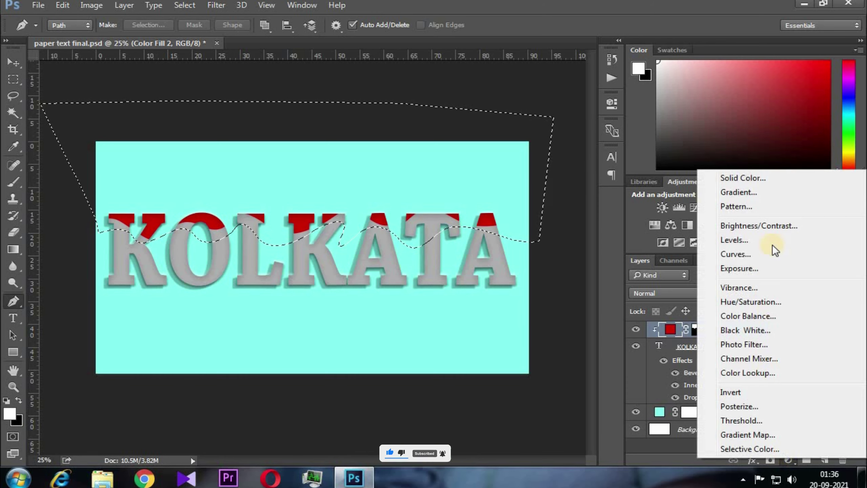
pyautogui.click(762, 180)
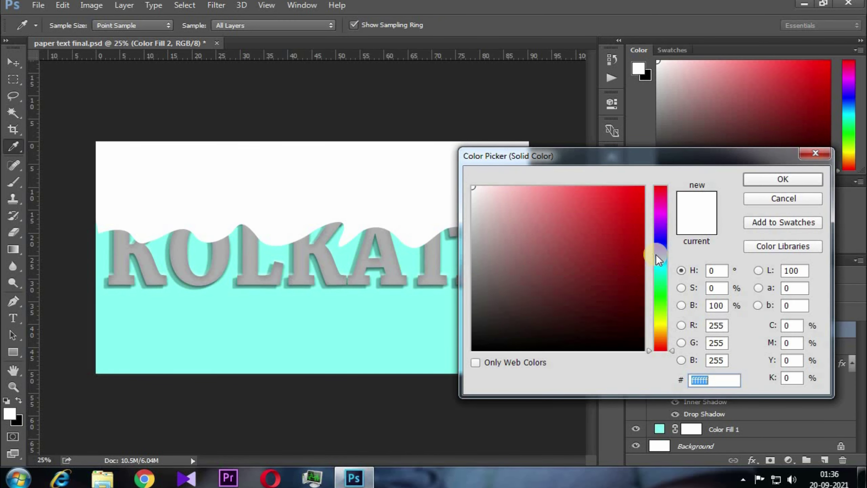
pyautogui.moveTo(661, 252); pyautogui.dragTo(661, 258)
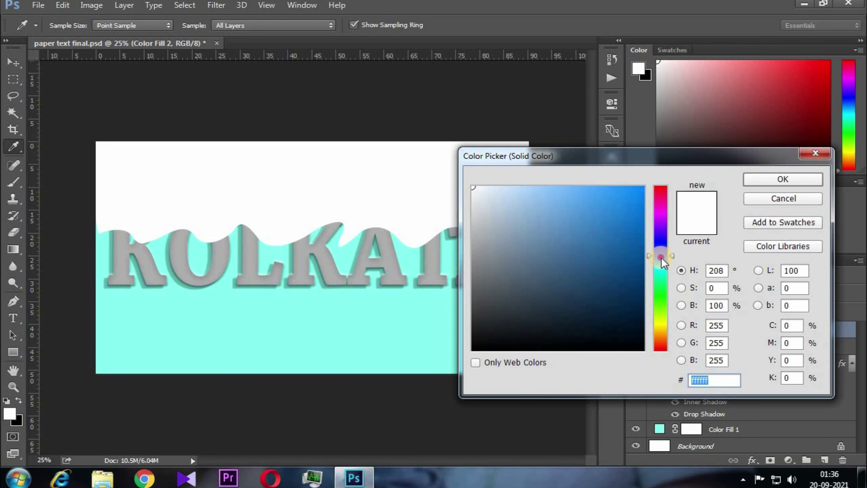
pyautogui.moveTo(642, 201); pyautogui.dragTo(643, 208)
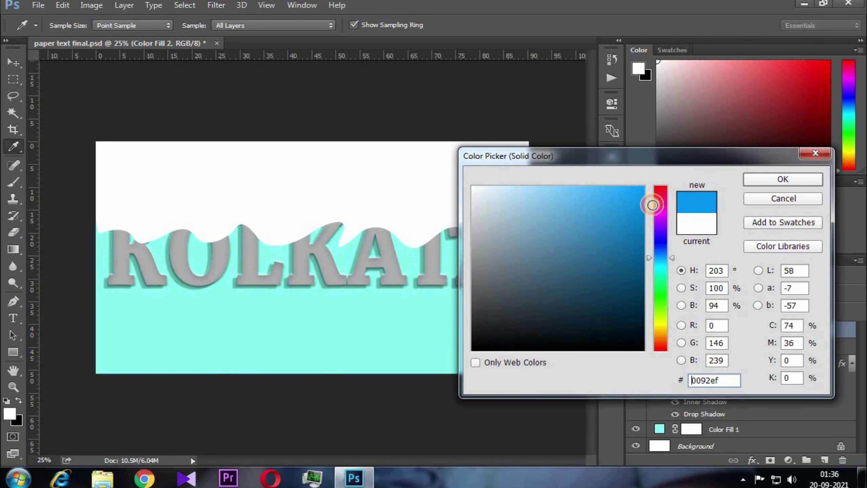
pyautogui.click(765, 180)
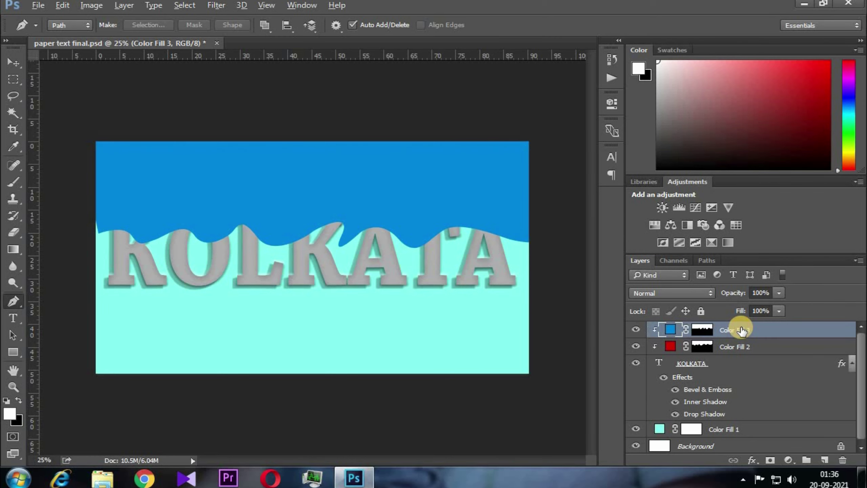
pyautogui.hotkey('ctrl', 'alt', 'g')
pyautogui.moveTo(741, 330); pyautogui.dragTo(738, 350)
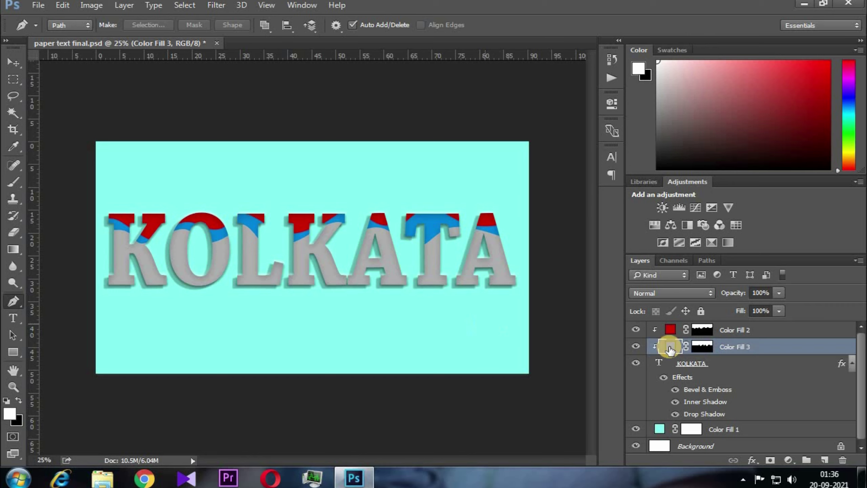
pyautogui.click(718, 366)
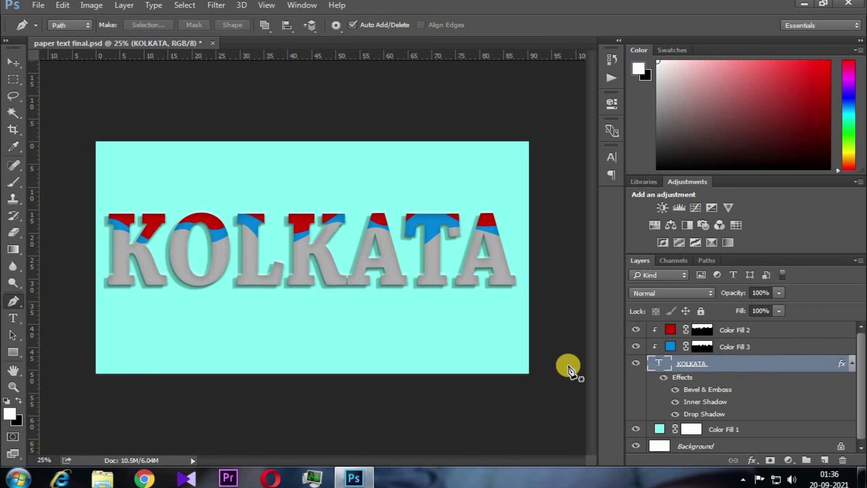
# - Pen-draw a lower wave dipping through the KOLKATA letters past the right edge
pyautogui.click(110, 247)
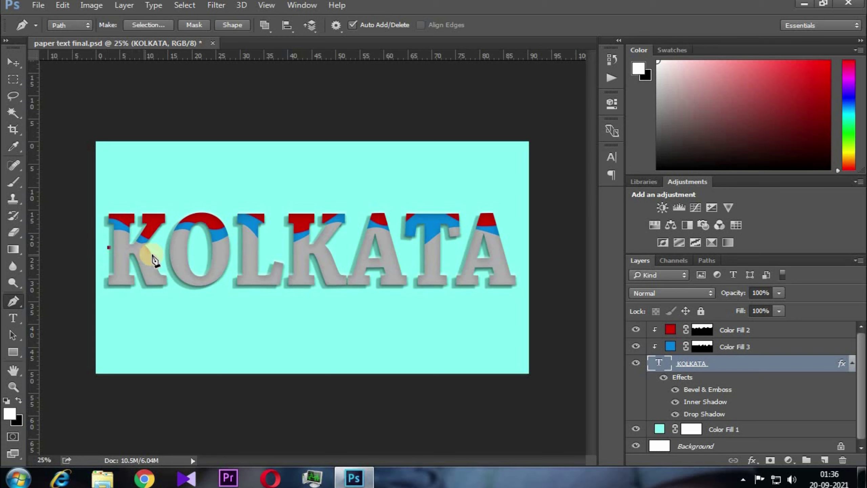
pyautogui.moveTo(195, 289); pyautogui.dragTo(204, 293)
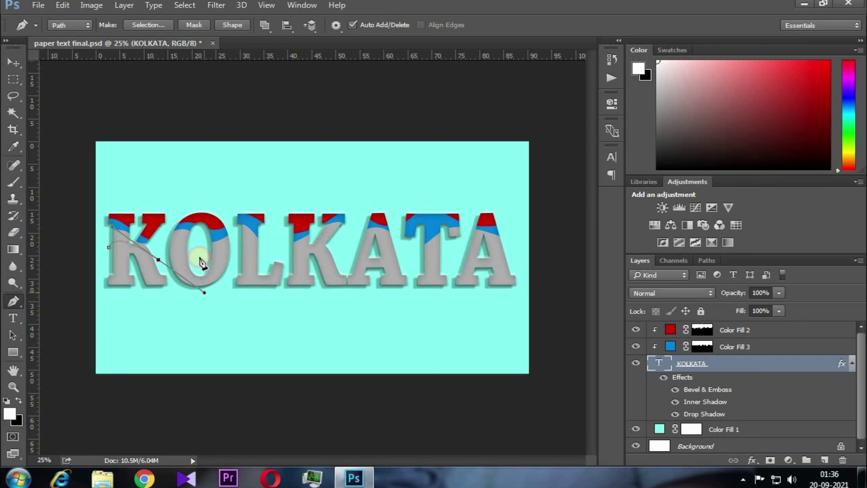
pyautogui.moveTo(191, 251); pyautogui.dragTo(208, 286)
pyautogui.moveTo(259, 253); pyautogui.dragTo(267, 272)
pyautogui.click(286, 245)
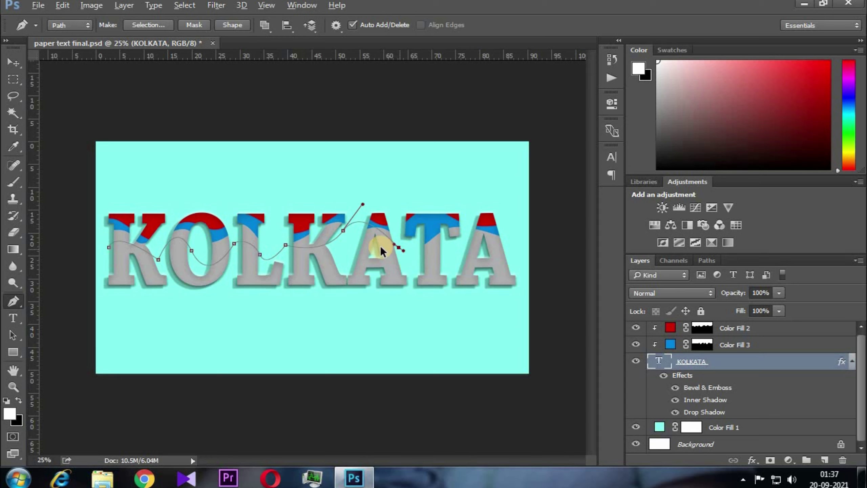
pyautogui.keyDown('alt'); pyautogui.click(343, 231); pyautogui.keyUp('alt')
pyautogui.moveTo(400, 258); pyautogui.dragTo(409, 283)
pyautogui.moveTo(444, 243)
pyautogui.mouseDown()
pyautogui.moveTo(480, 246)
pyautogui.moveTo(546, 284)
pyautogui.mouseUp()
pyautogui.click(552, 256)
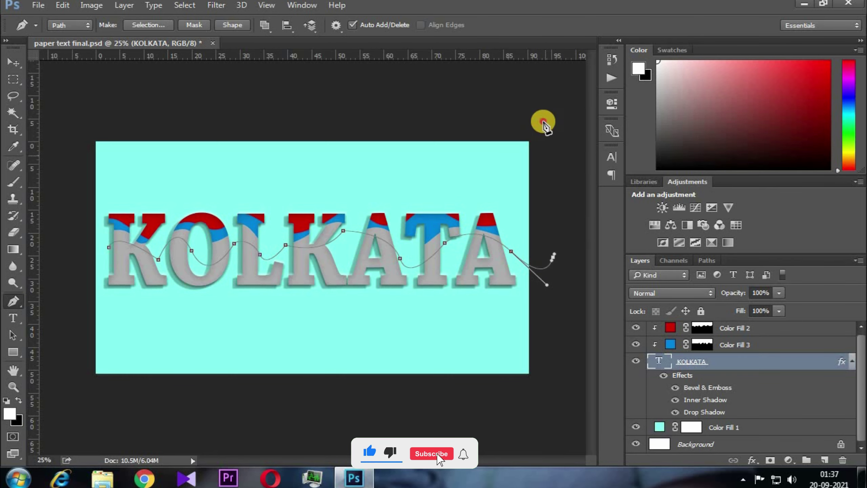
# - Close the path around the area above the wave and convert it to a selection
pyautogui.click(416, 110)
pyautogui.click(223, 109)
pyautogui.click(104, 111)
pyautogui.click(78, 140)
pyautogui.click(90, 217)
pyautogui.click(108, 247)
pyautogui.hotkey('ctrl', 'Return')
# - Fill the selection with a green 0ccc02 Solid Color layer, Color Fill 4
pyautogui.click(788, 460)
pyautogui.click(741, 176)
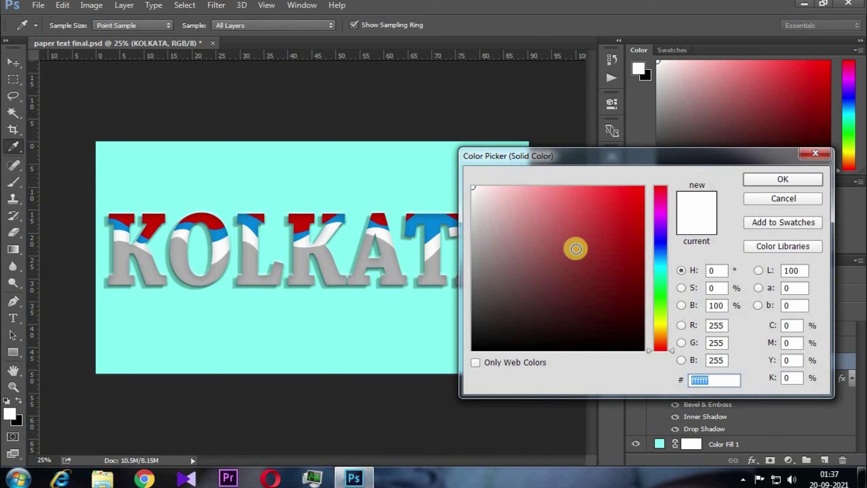
pyautogui.moveTo(664, 256); pyautogui.dragTo(662, 297)
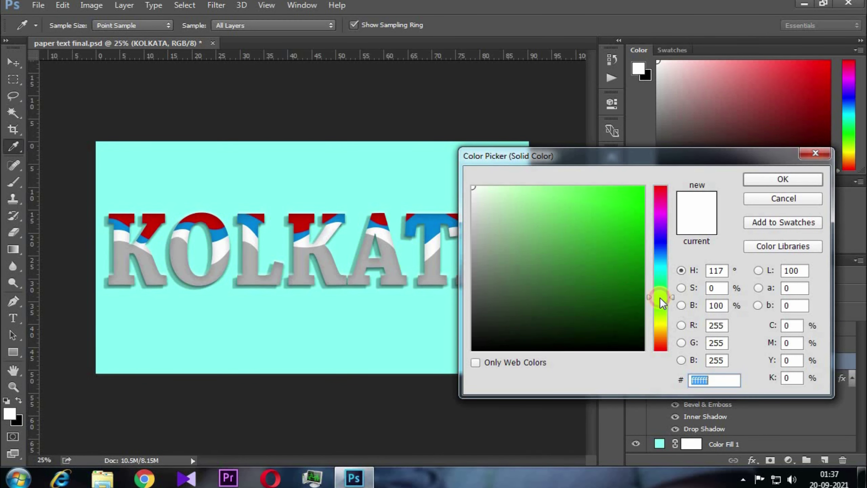
pyautogui.click(642, 268)
pyautogui.moveTo(641, 269)
pyautogui.mouseDown()
pyautogui.moveTo(641, 207)
pyautogui.moveTo(642, 223)
pyautogui.mouseUp()
pyautogui.click(782, 178)
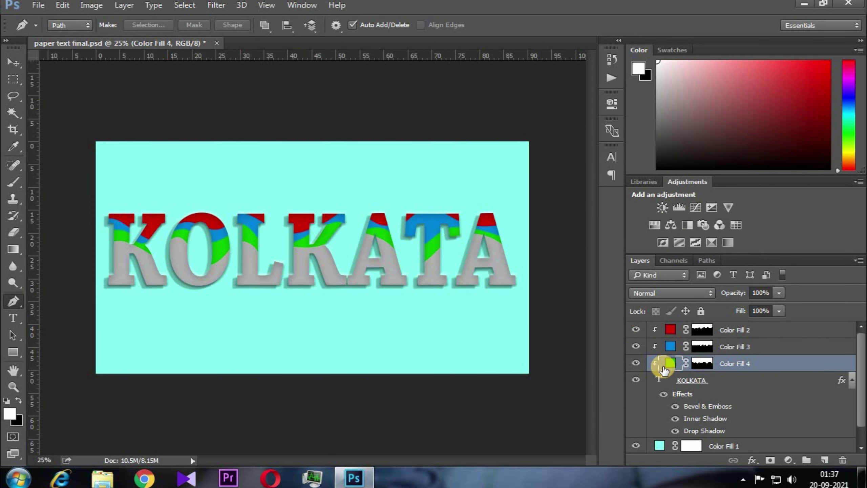
pyautogui.click(711, 382)
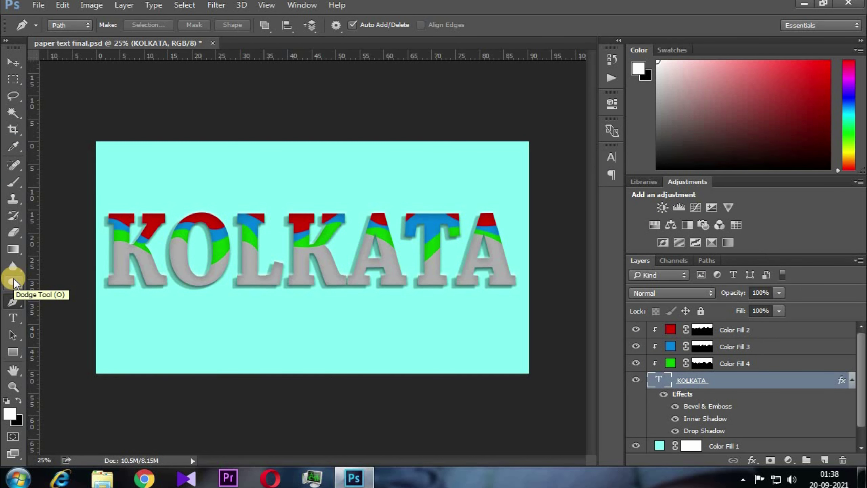
# - Draw a third wavy pen path across KOLKATA just below the green band
pyautogui.click(106, 262)
pyautogui.moveTo(179, 243); pyautogui.dragTo(212, 232)
pyautogui.moveTo(193, 267); pyautogui.dragTo(199, 272)
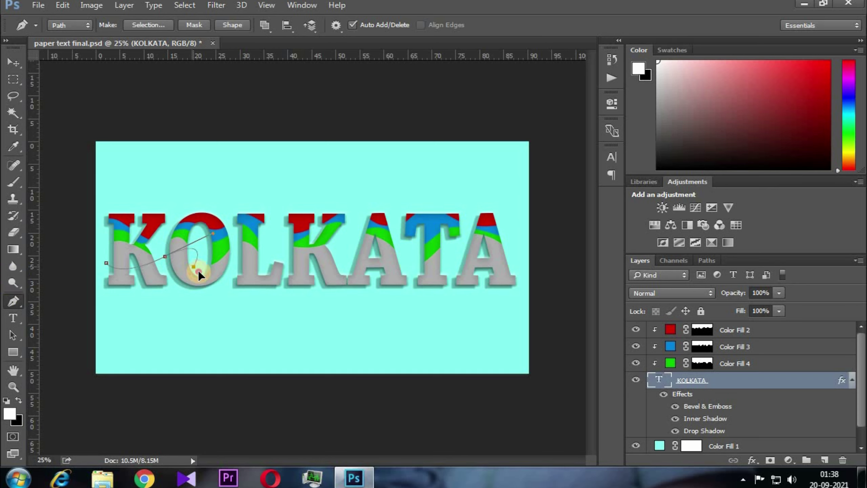
pyautogui.moveTo(265, 253); pyautogui.dragTo(270, 233)
pyautogui.moveTo(313, 270); pyautogui.dragTo(319, 280)
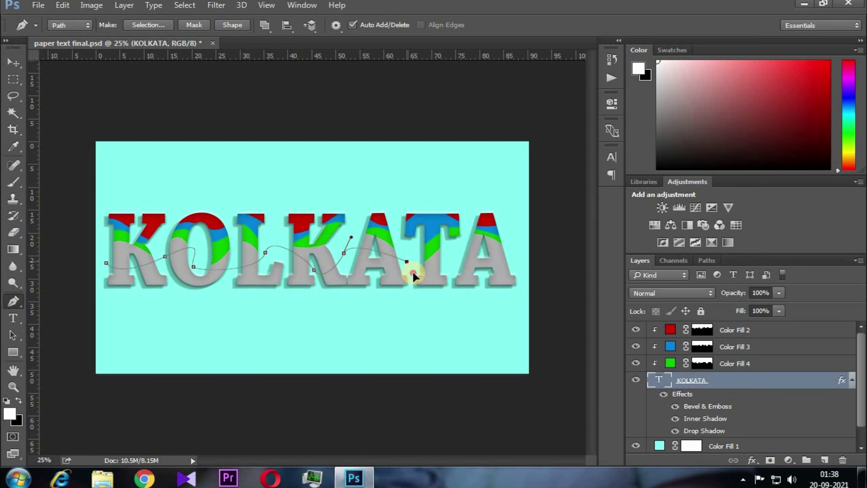
pyautogui.moveTo(452, 258)
pyautogui.mouseDown()
pyautogui.moveTo(451, 248)
pyautogui.moveTo(512, 239)
pyautogui.mouseUp()
# - Close the wave path around the area above it and convert it to a selection
pyautogui.click(540, 262)
pyautogui.click(544, 114)
pyautogui.click(138, 99)
pyautogui.click(73, 99)
pyautogui.click(81, 178)
pyautogui.click(88, 233)
pyautogui.click(106, 262)
pyautogui.hotkey('ctrl', 'Return')
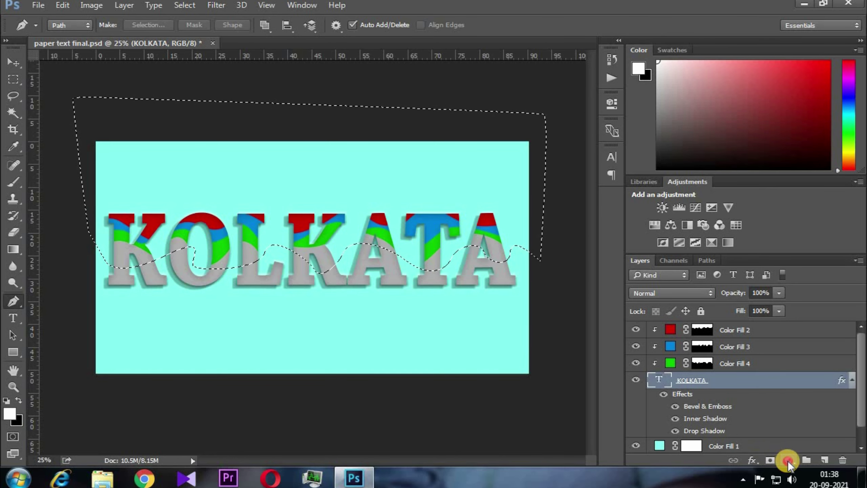
# - Fill the selection with a yellow #d5ce01 Solid Color layer, then reselect the KOLKATA text layer
pyautogui.click(788, 460)
pyautogui.click(716, 178)
pyautogui.click(661, 324)
pyautogui.moveTo(644, 262); pyautogui.dragTo(643, 213)
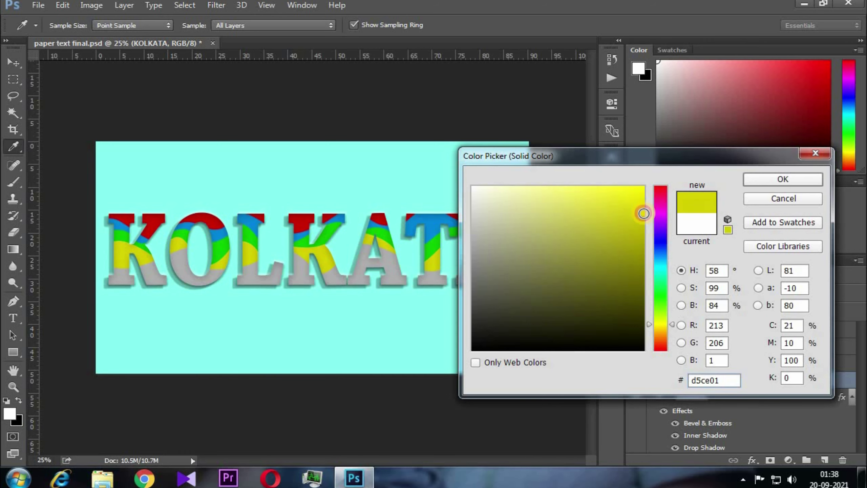
pyautogui.click(781, 179)
pyautogui.click(691, 395)
pyautogui.click(788, 460)
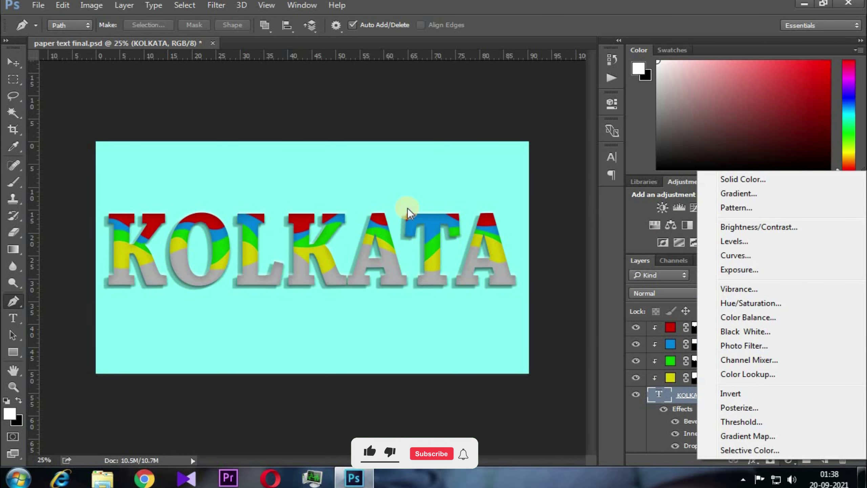
pyautogui.click(266, 369)
# - Pen-draw a wavy path under the yellow band from the K across to the T
pyautogui.click(100, 283)
pyautogui.moveTo(157, 263); pyautogui.dragTo(200, 228)
pyautogui.click(201, 270)
pyautogui.moveTo(229, 275); pyautogui.dragTo(238, 257)
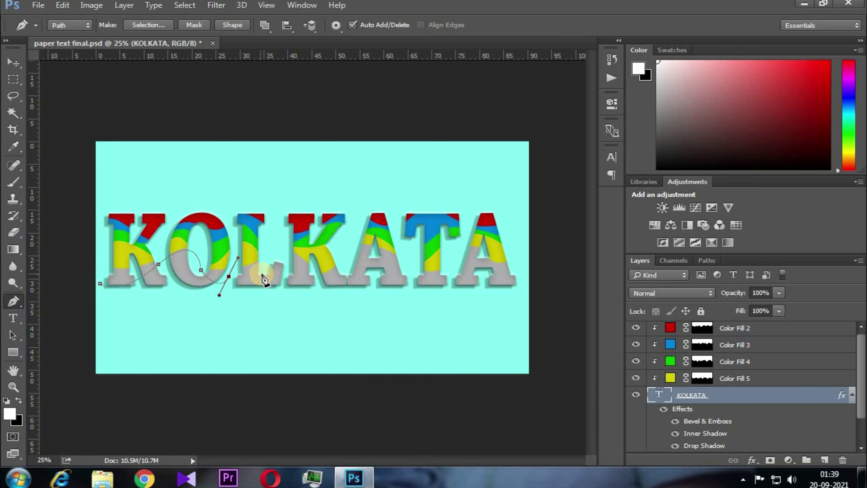
pyautogui.moveTo(288, 290); pyautogui.dragTo(299, 291)
pyautogui.moveTo(345, 264)
pyautogui.mouseDown()
pyautogui.moveTo(349, 255)
pyautogui.moveTo(379, 290)
pyautogui.mouseUp()
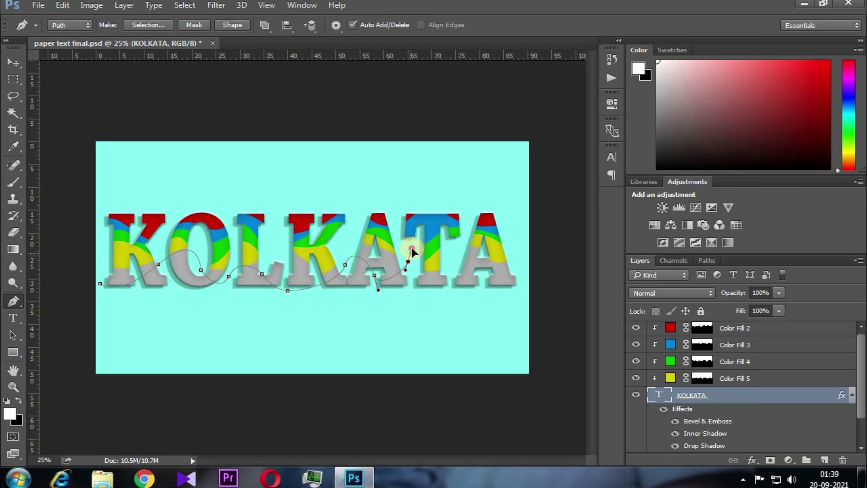
pyautogui.moveTo(438, 290); pyautogui.dragTo(458, 281)
pyautogui.moveTo(514, 261); pyautogui.dragTo(531, 241)
# - Redo the misplaced last point, finish the wave past the last A, close it and make a selection
pyautogui.hotkey('ctrl', 'z')
pyautogui.moveTo(483, 273); pyautogui.dragTo(503, 300)
pyautogui.click(513, 269)
pyautogui.moveTo(527, 257); pyautogui.dragTo(544, 247)
pyautogui.moveTo(551, 184); pyautogui.dragTo(563, 136)
pyautogui.click(443, 97)
pyautogui.click(81, 91)
pyautogui.click(49, 147)
pyautogui.click(100, 283)
pyautogui.hotkey('ctrl', 'Return')
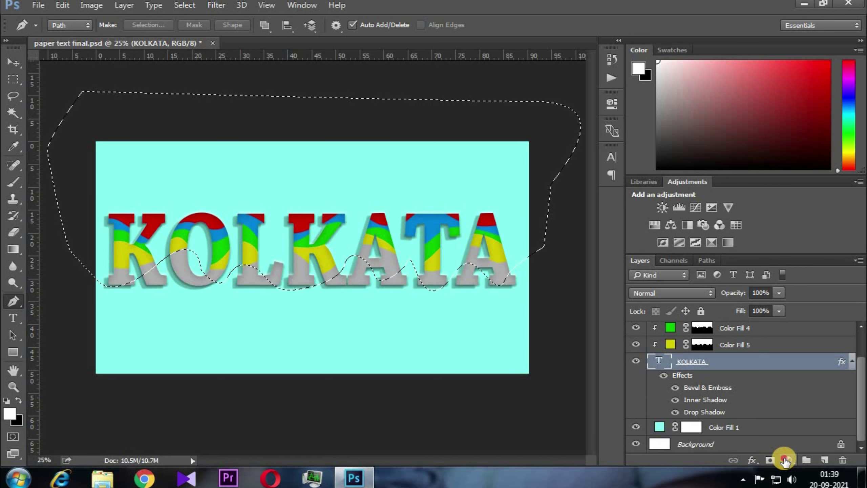
# - Fill the selection with a dark red #640000 Solid Color layer and begin the next wave path
pyautogui.click(787, 460)
pyautogui.click(724, 175)
pyautogui.click(643, 286)
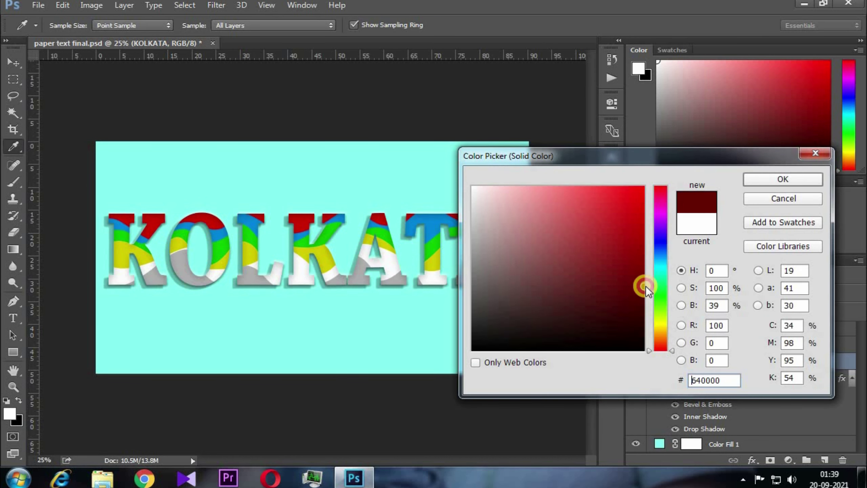
pyautogui.click(769, 180)
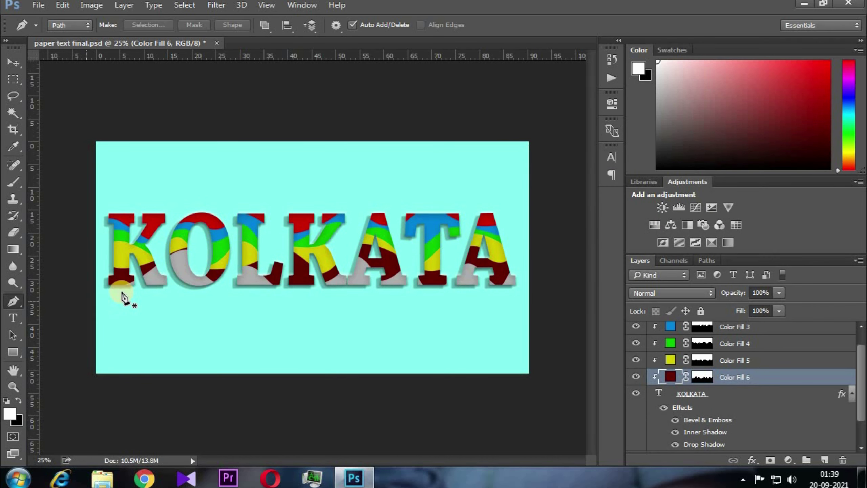
pyautogui.click(110, 298)
pyautogui.moveTo(200, 266)
pyautogui.mouseDown()
pyautogui.moveTo(215, 283)
pyautogui.moveTo(174, 362)
pyautogui.mouseUp()
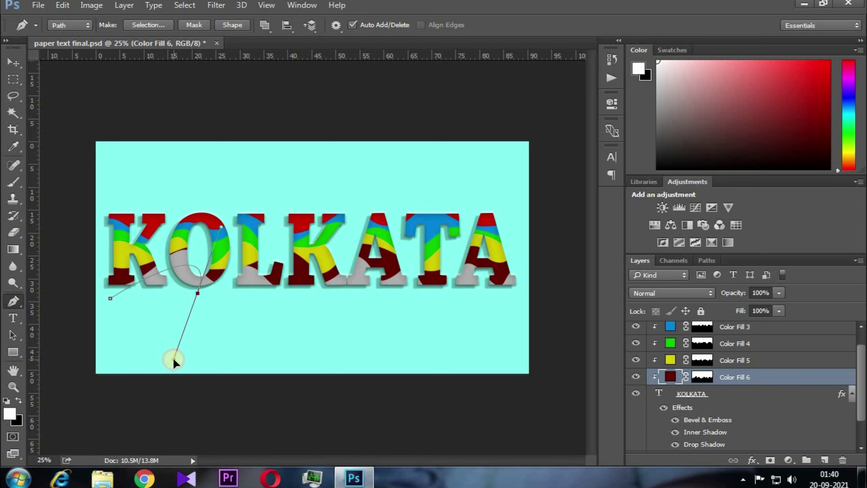
# - Continue the lowest wave path beneath the O, L, K, A, T and last A
pyautogui.moveTo(230, 279); pyautogui.dragTo(259, 287)
pyautogui.click(198, 293)
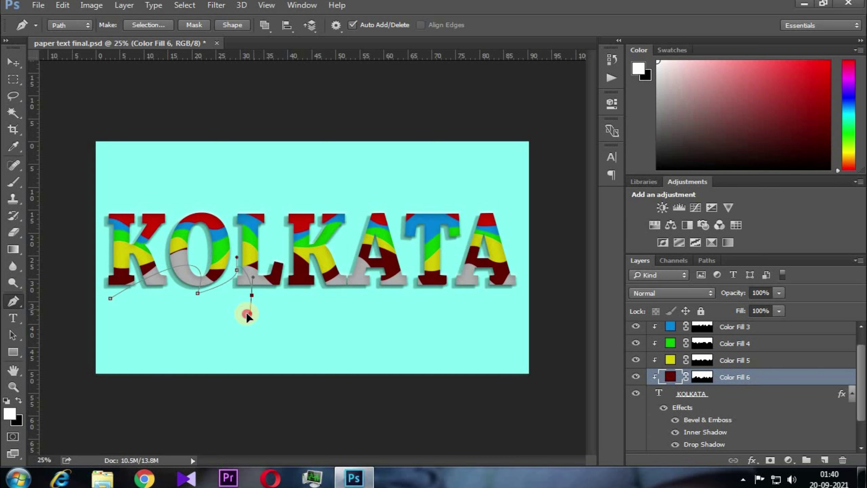
pyautogui.click(266, 291)
pyautogui.moveTo(348, 272); pyautogui.dragTo(359, 241)
pyautogui.moveTo(373, 284); pyautogui.dragTo(377, 304)
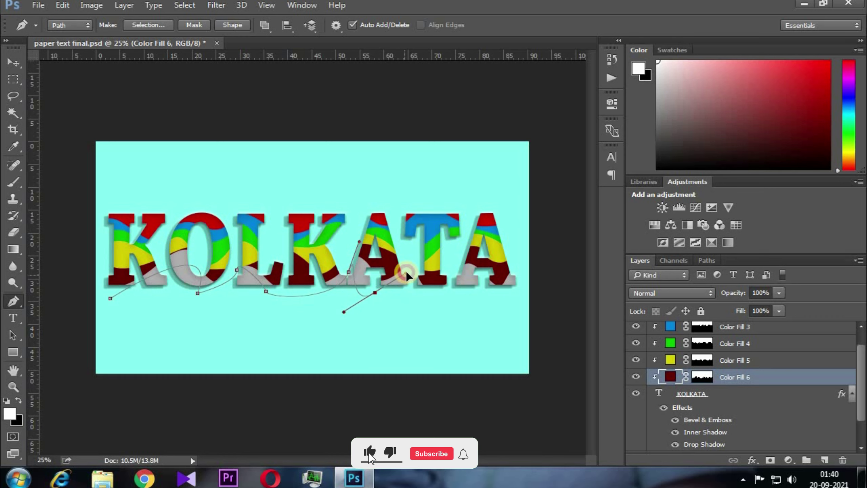
pyautogui.moveTo(410, 275); pyautogui.dragTo(414, 309)
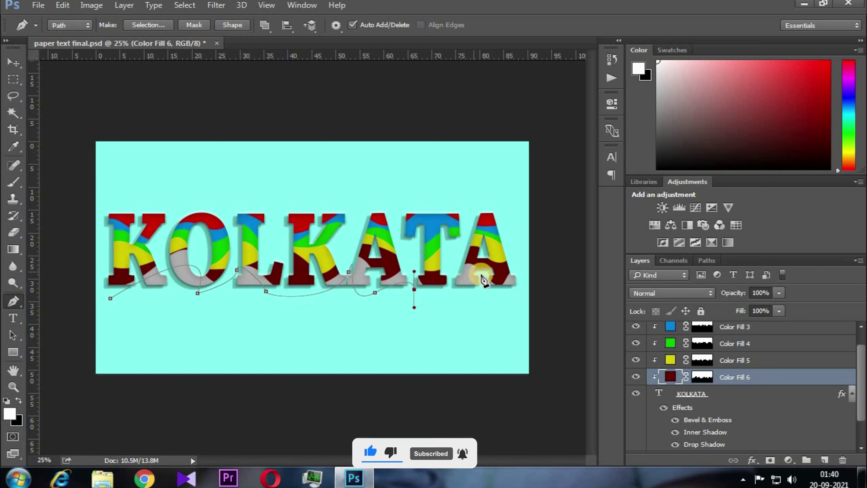
pyautogui.click(449, 287)
pyautogui.moveTo(485, 277); pyautogui.dragTo(500, 301)
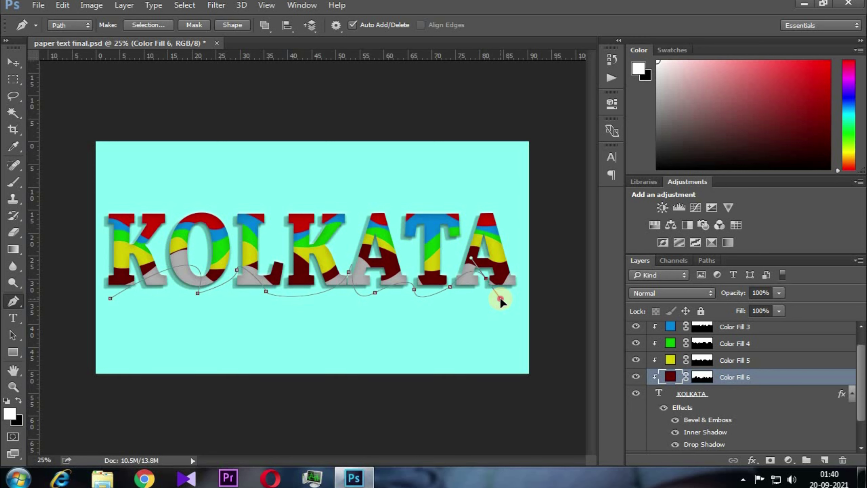
pyautogui.moveTo(525, 274); pyautogui.dragTo(552, 211)
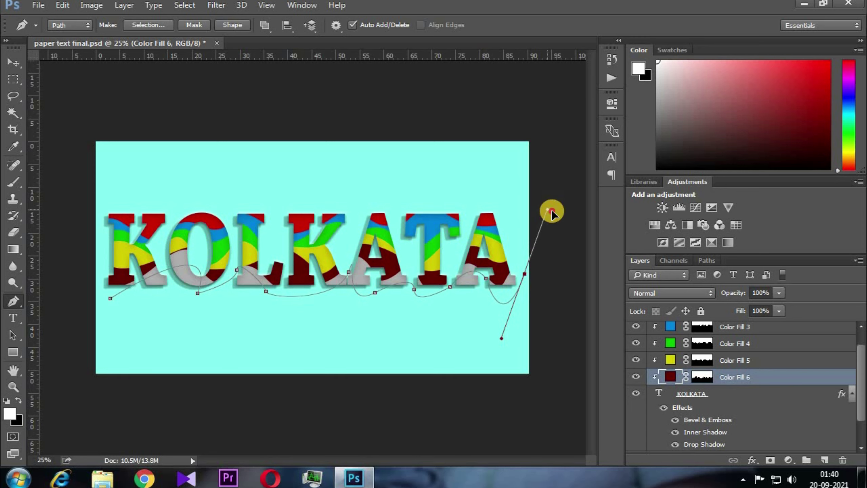
# - Enclose the area above the wave, close the path and convert it to a selection
pyautogui.click(538, 250)
pyautogui.click(539, 119)
pyautogui.click(76, 97)
pyautogui.click(80, 240)
pyautogui.click(111, 298)
pyautogui.hotkey('ctrl', 'Return')
# - Add a dark navy #021353 Solid Color fill clipped to the KOLKATA text, then zoom to fit
pyautogui.click(724, 393)
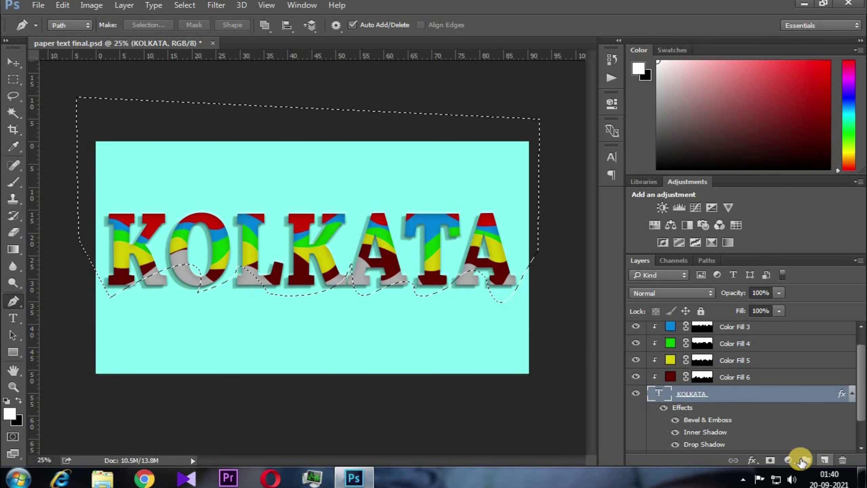
pyautogui.click(787, 460)
pyautogui.click(737, 178)
pyautogui.click(661, 246)
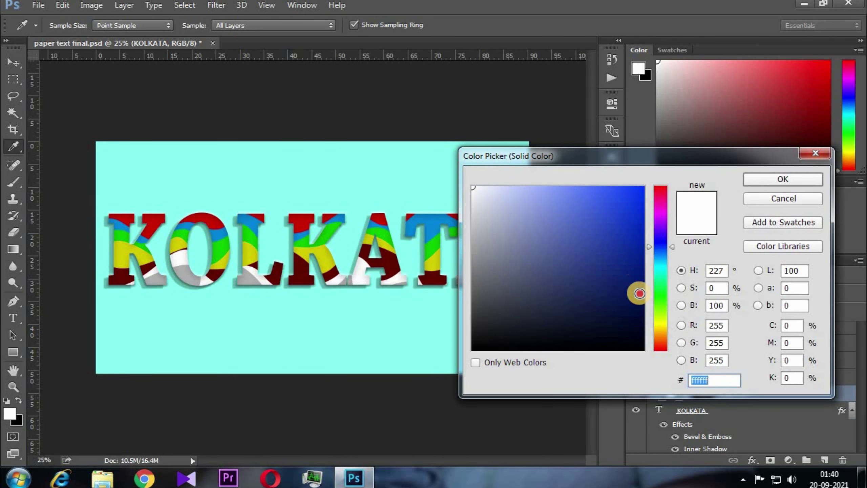
pyautogui.click(642, 290)
pyautogui.click(783, 178)
pyautogui.keyDown('alt'); pyautogui.click(660, 343); pyautogui.keyUp('alt')
pyautogui.hotkey('ctrl', '+')
pyautogui.hotkey('ctrl', '-')
pyautogui.hotkey('ctrl', '+')
pyautogui.hotkey('ctrl', '-')
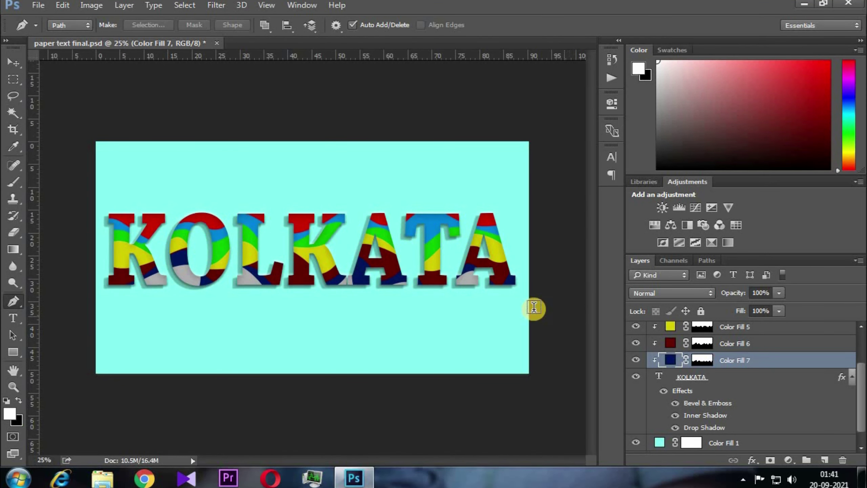
pyautogui.press('t')
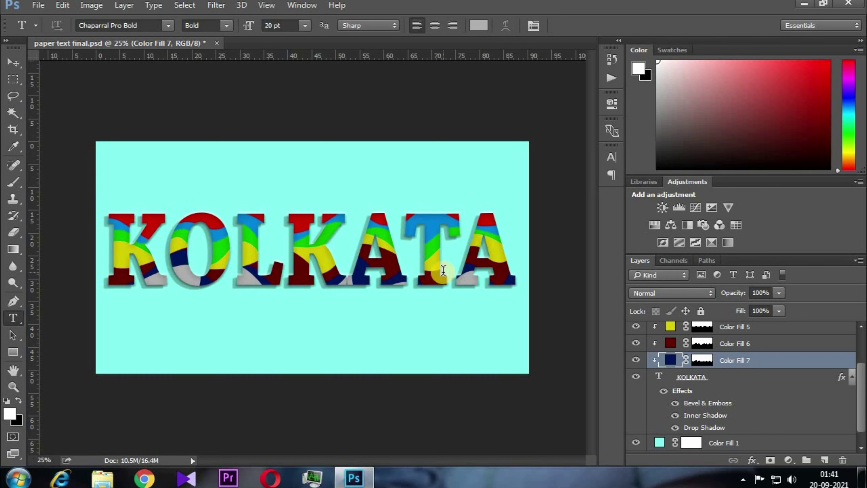
pyautogui.click(858, 394)
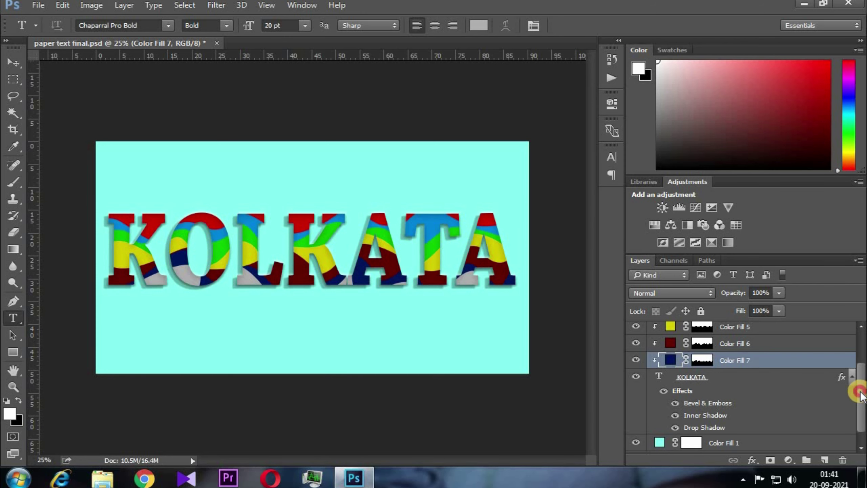
pyautogui.moveTo(859, 394); pyautogui.dragTo(855, 362)
pyautogui.hotkey('ctrl', '+')
pyautogui.hotkey('ctrl', '+')
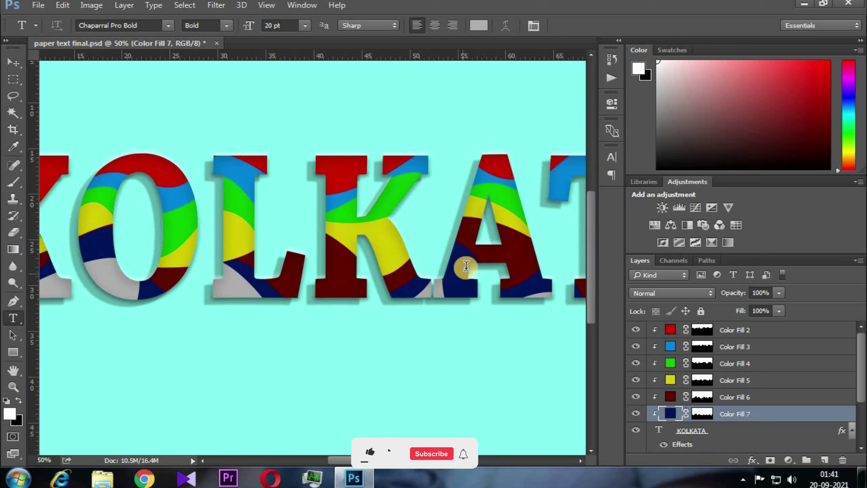
pyautogui.moveTo(383, 253); pyautogui.dragTo(307, 280)
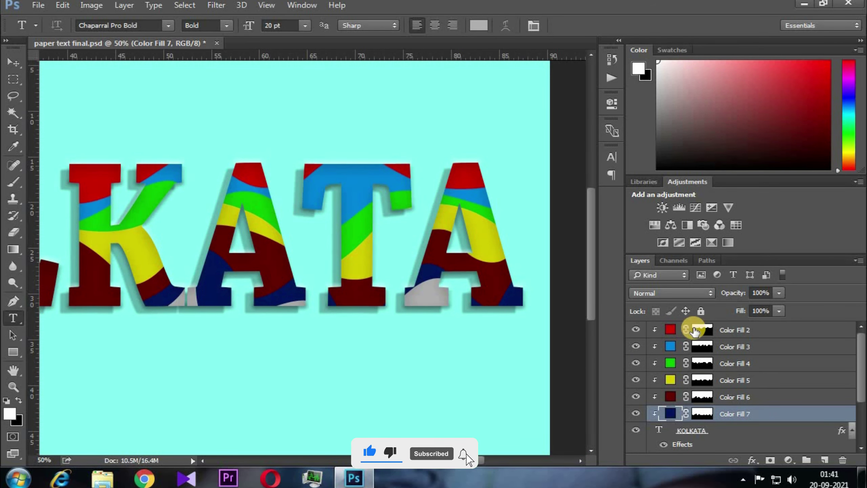
pyautogui.click(786, 329)
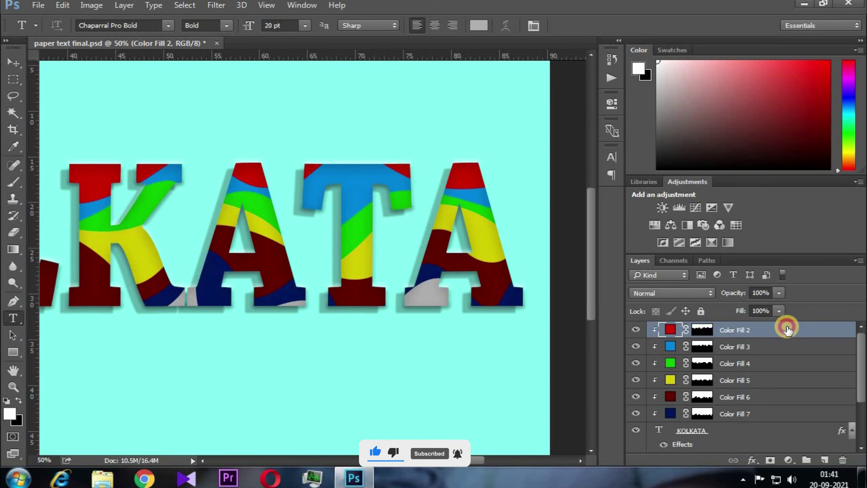
# - Give Color Fill 2 a Multiply drop shadow: 61% opacity, 39°, 44 px distance, 0 spread, 29 px size
pyautogui.doubleClick(787, 329)
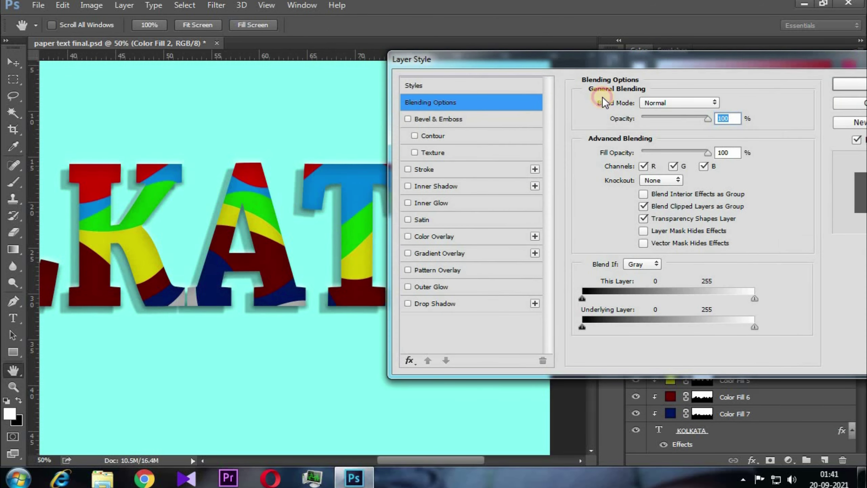
pyautogui.press('Return')
pyautogui.press('v')
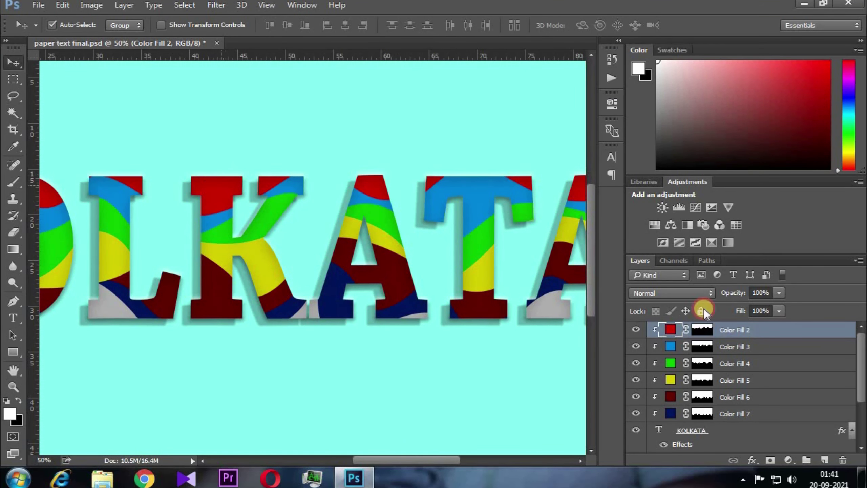
pyautogui.doubleClick(838, 334)
pyautogui.moveTo(179, 51); pyautogui.dragTo(289, 52)
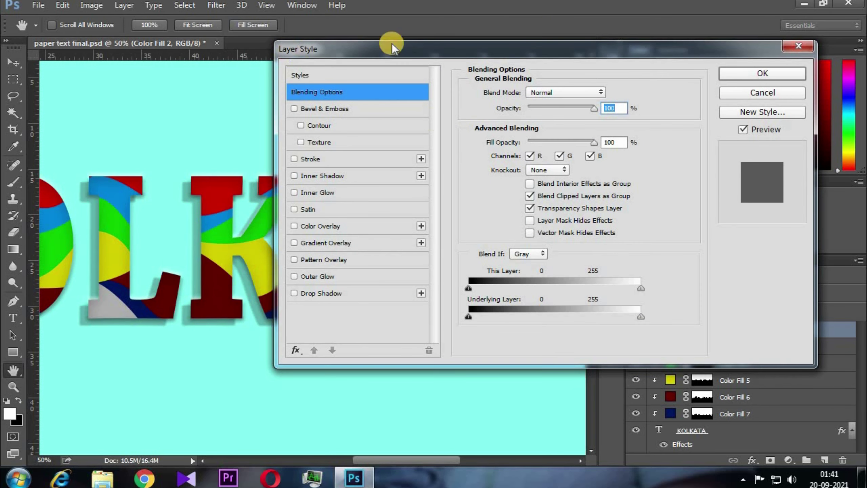
pyautogui.click(295, 293)
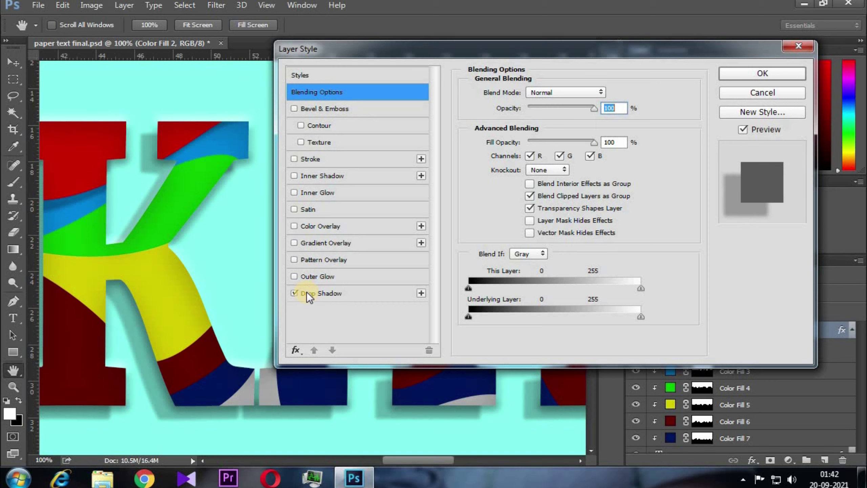
pyautogui.moveTo(600, 54); pyautogui.dragTo(637, 72)
pyautogui.moveTo(614, 126)
pyautogui.mouseDown()
pyautogui.moveTo(638, 126)
pyautogui.moveTo(632, 132)
pyautogui.mouseUp()
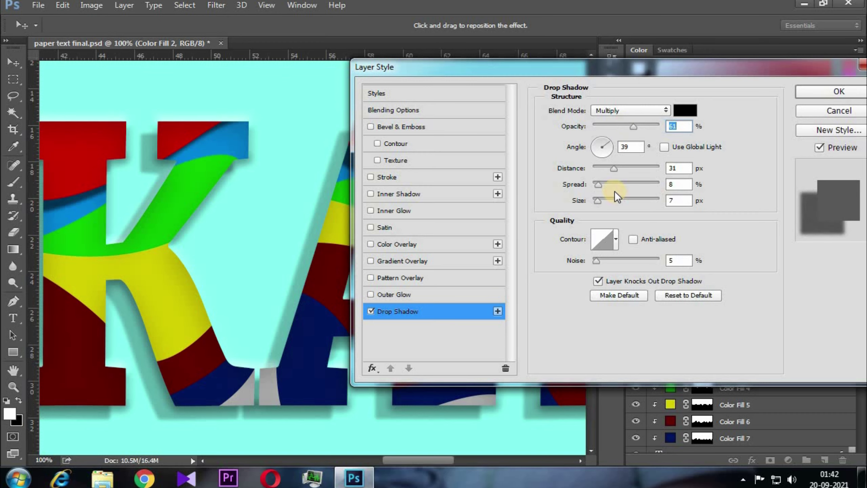
pyautogui.moveTo(613, 167); pyautogui.dragTo(622, 168)
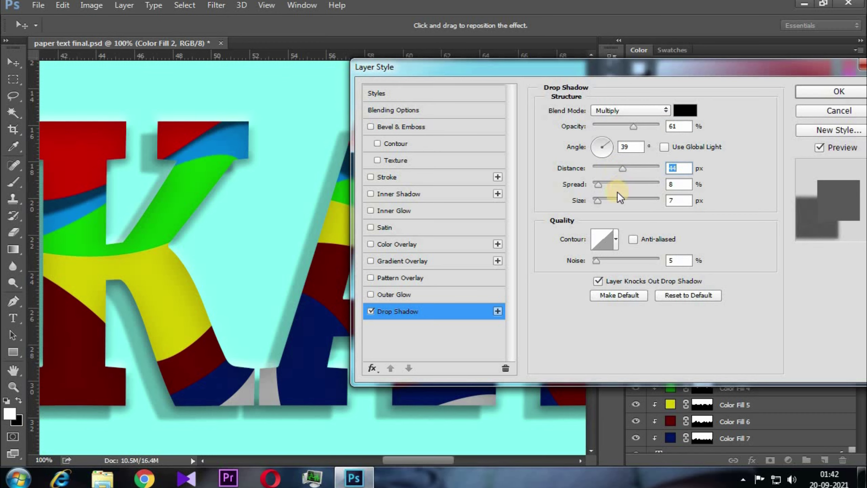
pyautogui.click(593, 185)
pyautogui.moveTo(600, 202)
pyautogui.mouseDown()
pyautogui.moveTo(616, 202)
pyautogui.moveTo(606, 202)
pyautogui.mouseUp()
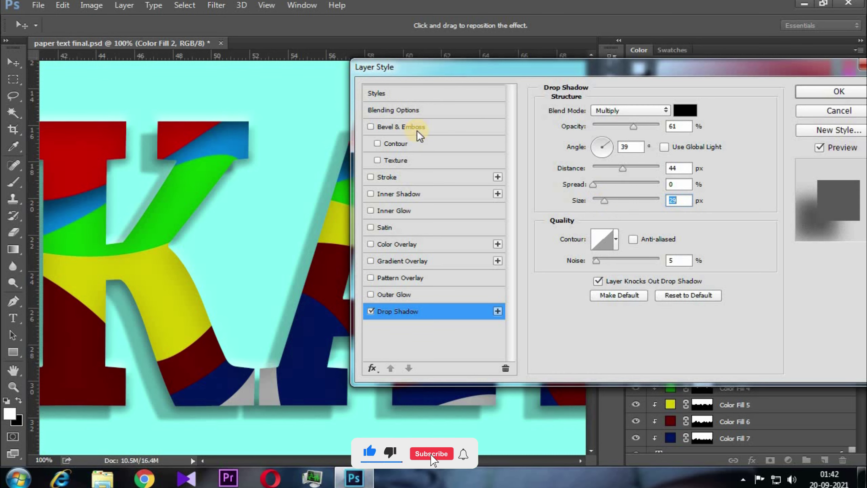
pyautogui.click(438, 309)
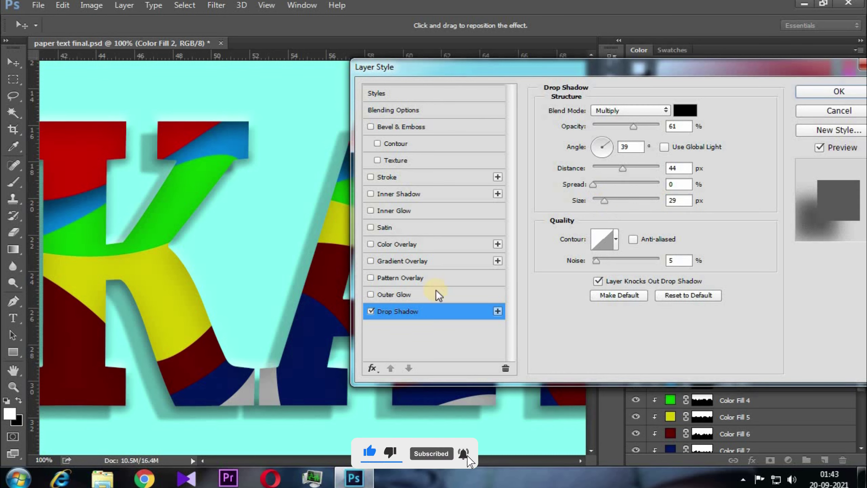
# - Enable a white Normal Inner Glow on Color Fill 2: 84% opacity, Edge source, 12% choke, 27 px size
pyautogui.click(425, 212)
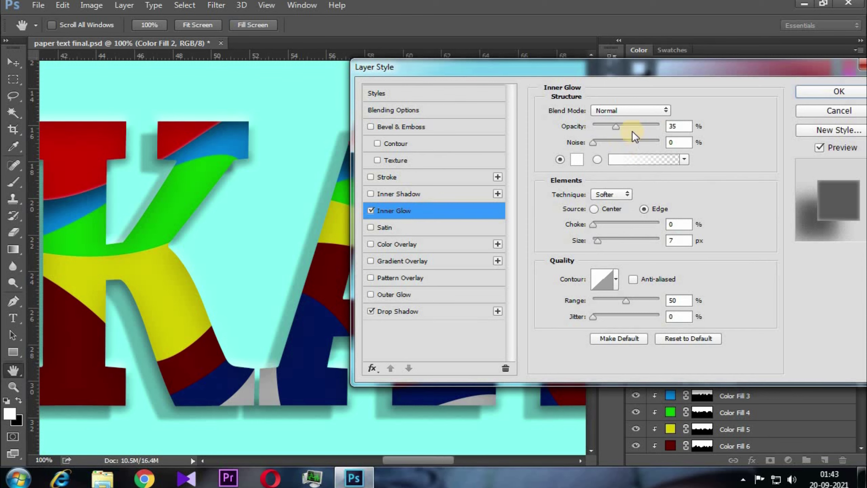
pyautogui.click(463, 217)
pyautogui.moveTo(616, 127); pyautogui.dragTo(648, 129)
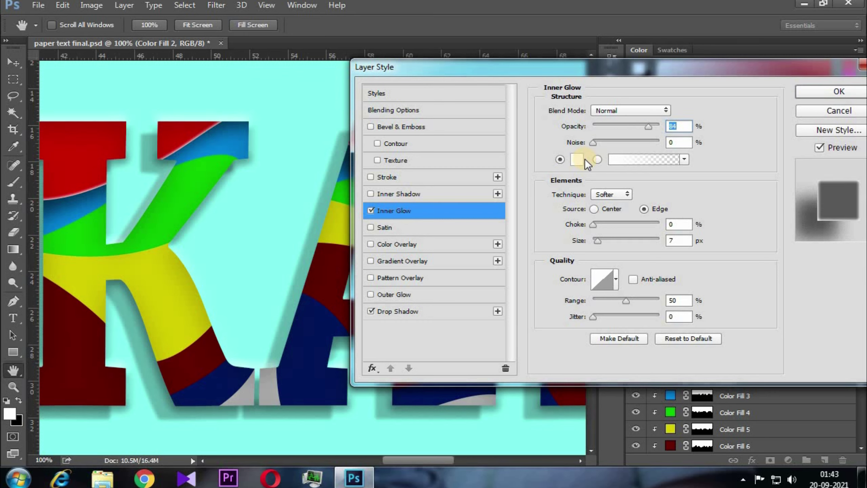
pyautogui.click(576, 159)
pyautogui.moveTo(551, 234)
pyautogui.mouseDown()
pyautogui.moveTo(474, 203)
pyautogui.moveTo(471, 186)
pyautogui.mouseUp()
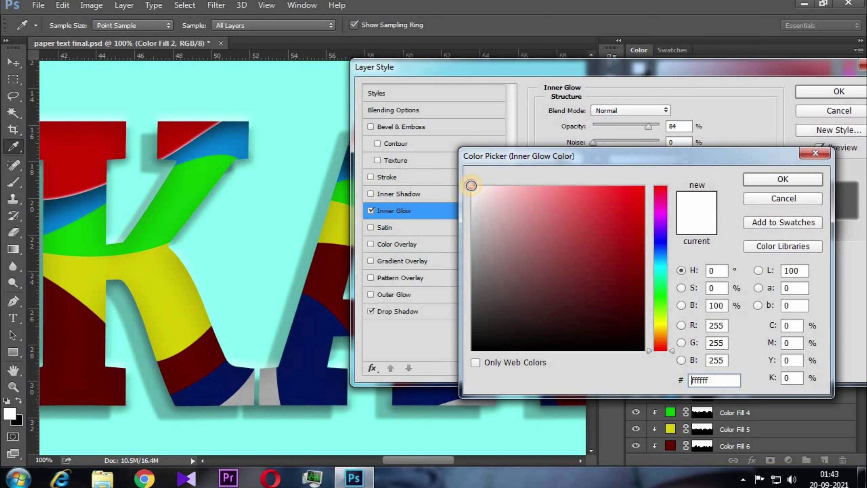
pyautogui.click(790, 181)
pyautogui.click(595, 140)
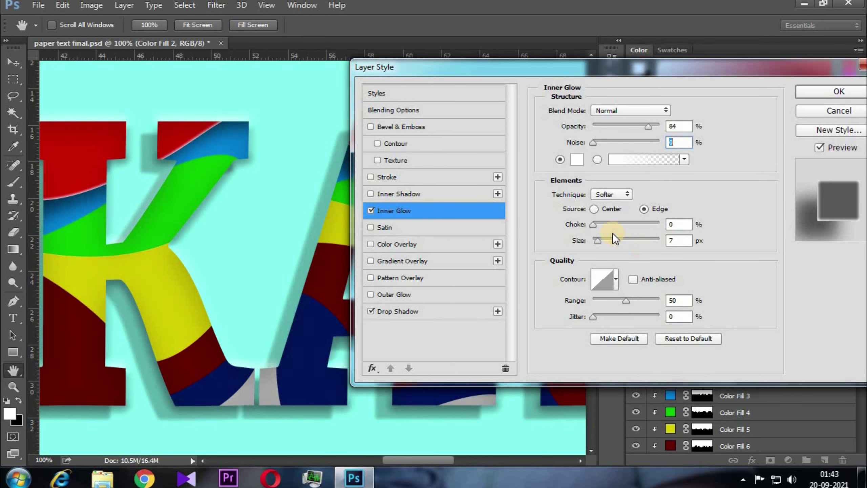
pyautogui.click(594, 223)
pyautogui.moveTo(598, 224); pyautogui.dragTo(601, 227)
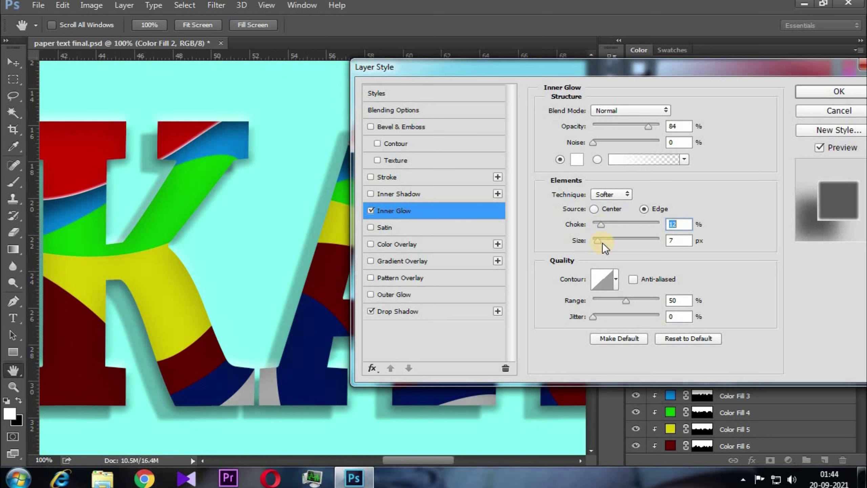
pyautogui.moveTo(599, 240); pyautogui.dragTo(603, 239)
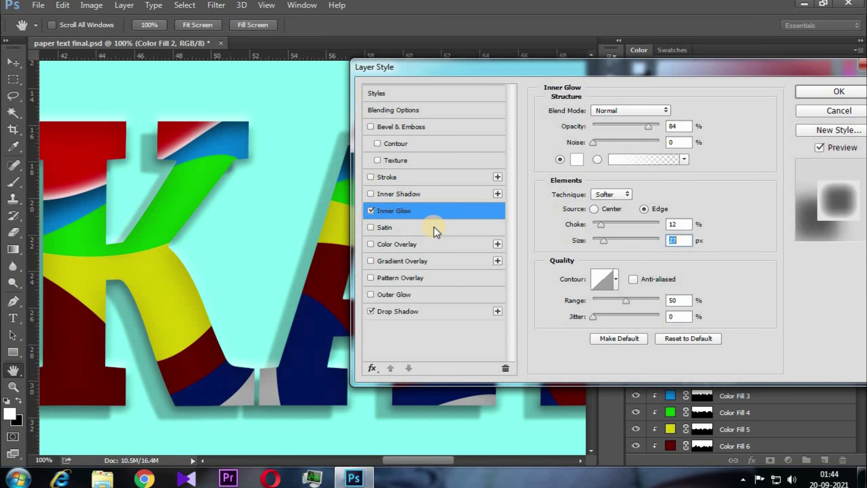
pyautogui.hotkey('ctrl', '-')
# - Apply the style with OK and copy Color Fill 2's layer style
pyautogui.click(838, 92)
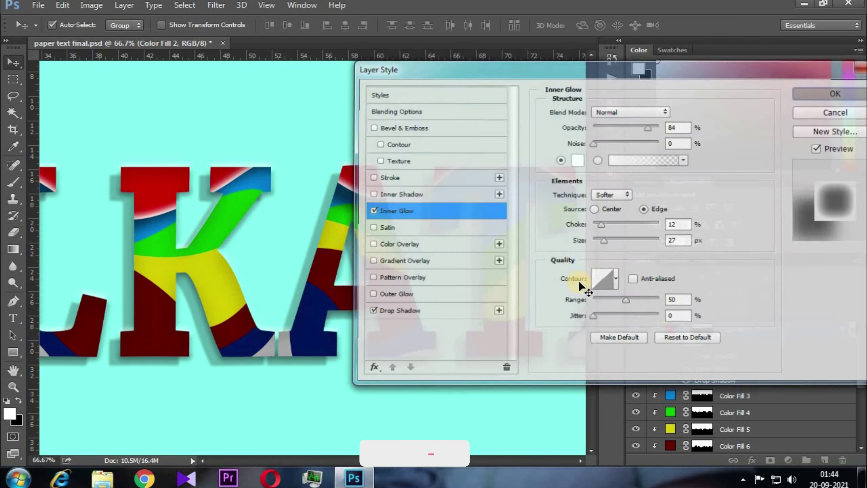
pyautogui.press('v')
pyautogui.hotkey('ctrl', '-')
pyautogui.moveTo(268, 239); pyautogui.dragTo(432, 239)
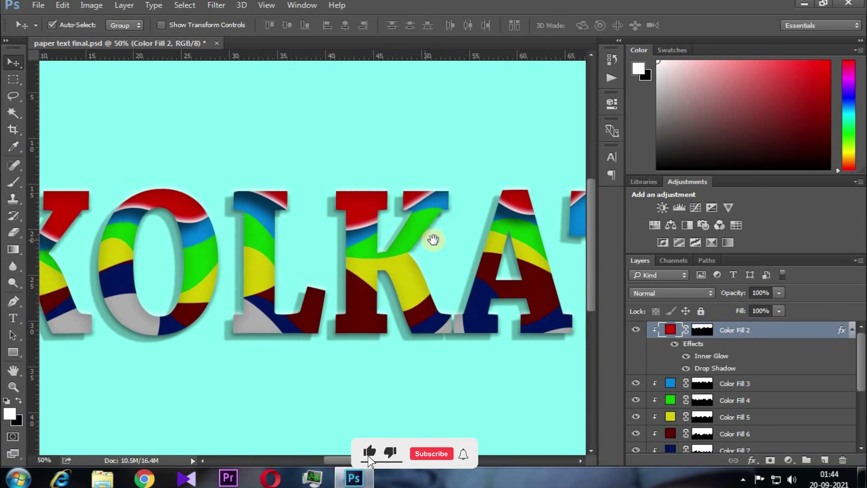
pyautogui.rightClick(778, 331)
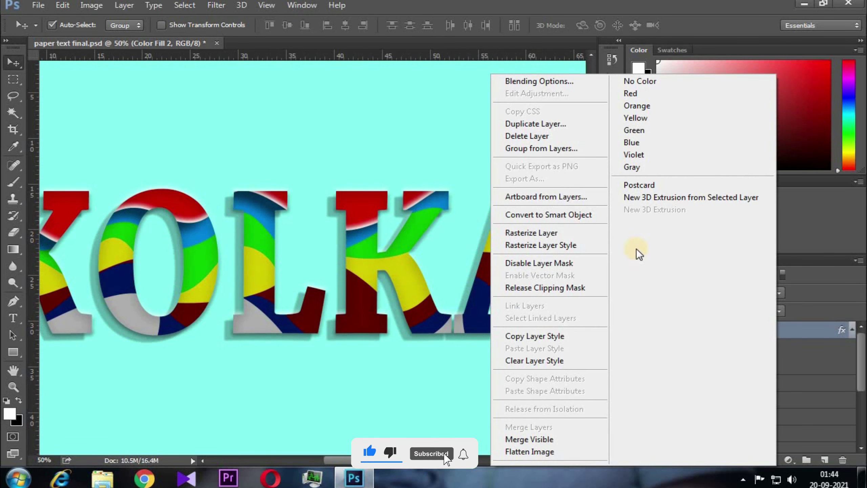
pyautogui.click(543, 335)
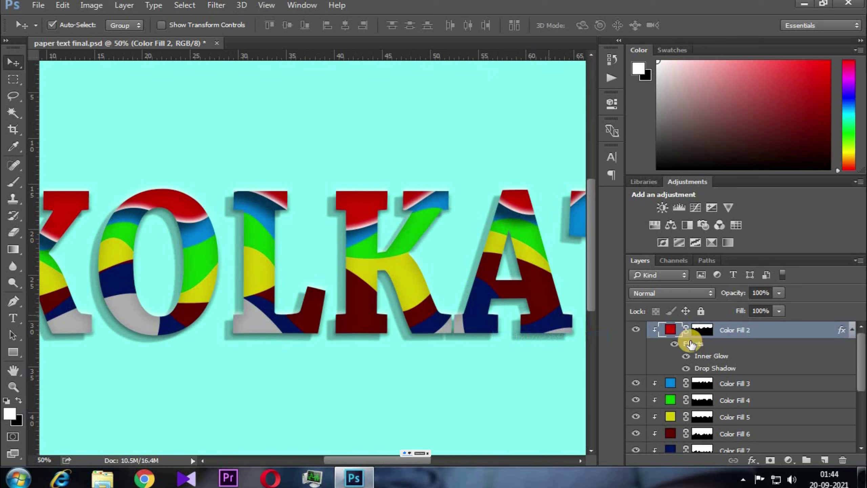
# - Paste the copied layer style onto Color Fill 3 and Color Fill 4
pyautogui.click(795, 383)
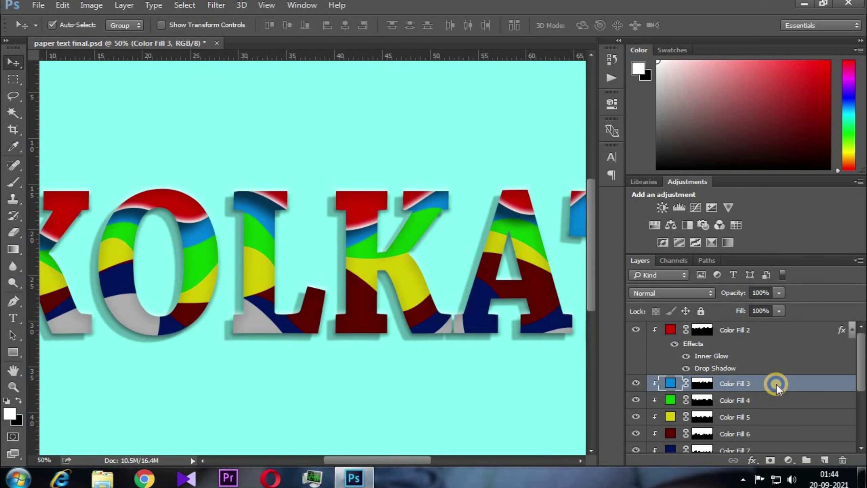
pyautogui.rightClick(776, 384)
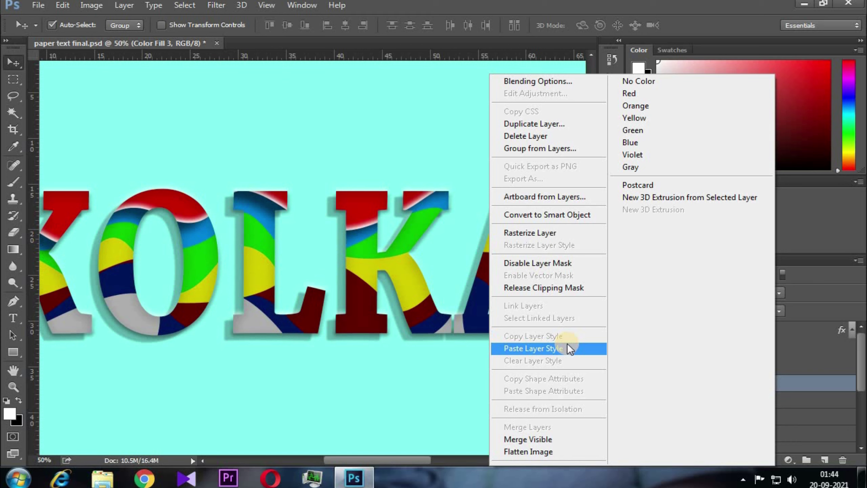
pyautogui.click(533, 348)
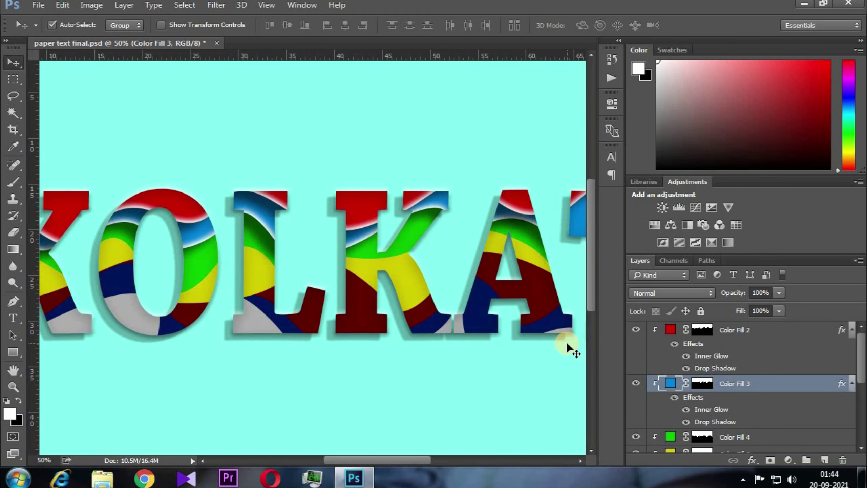
pyautogui.moveTo(861, 362); pyautogui.dragTo(862, 398)
pyautogui.click(776, 387)
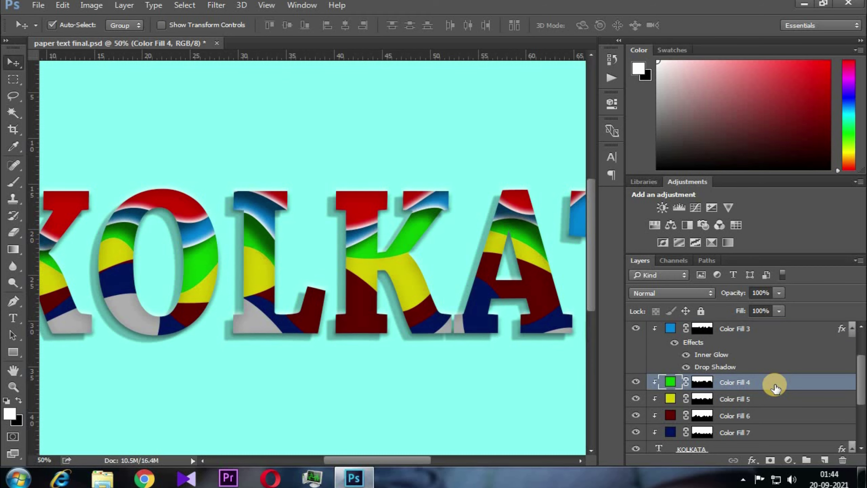
pyautogui.rightClick(775, 384)
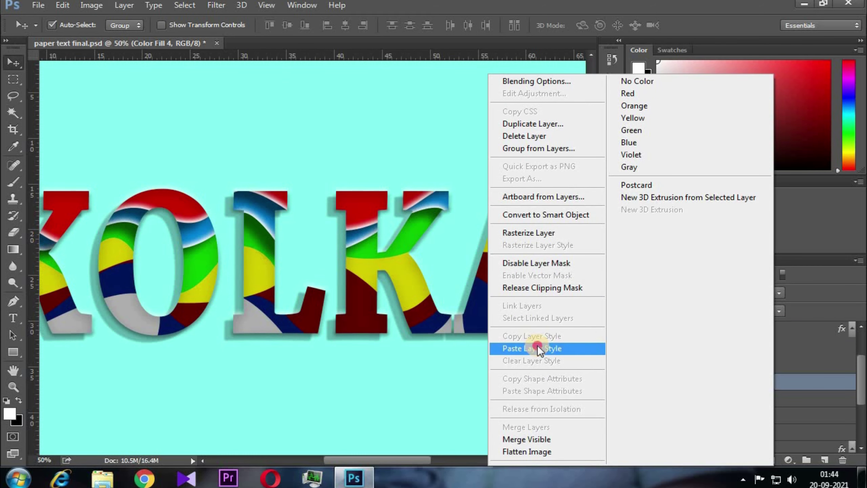
pyautogui.click(538, 348)
# - Paste the same layer style onto Color Fill 5, 6 and 7
pyautogui.scroll(-3, 849, 379)
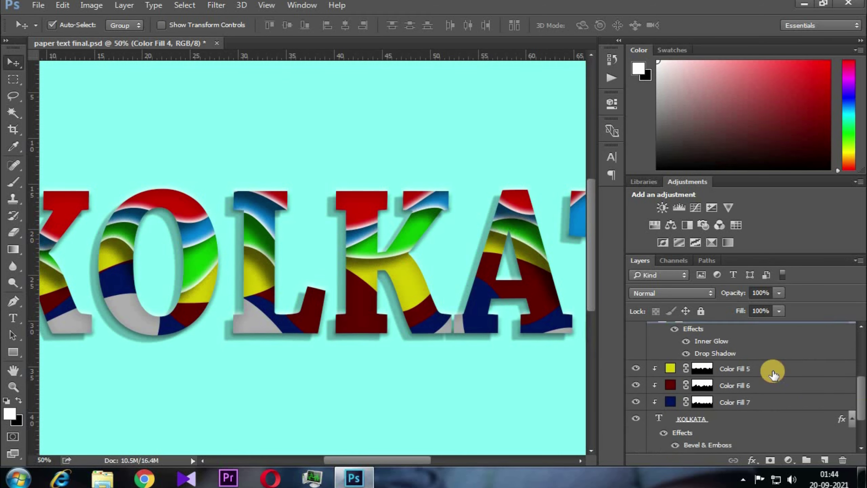
pyautogui.click(780, 370)
pyautogui.rightClick(780, 369)
pyautogui.click(550, 348)
pyautogui.scroll(-3, 778, 408)
pyautogui.rightClick(784, 372)
pyautogui.click(553, 345)
pyautogui.scroll(-3, 770, 388)
pyautogui.click(771, 388)
pyautogui.rightClick(770, 388)
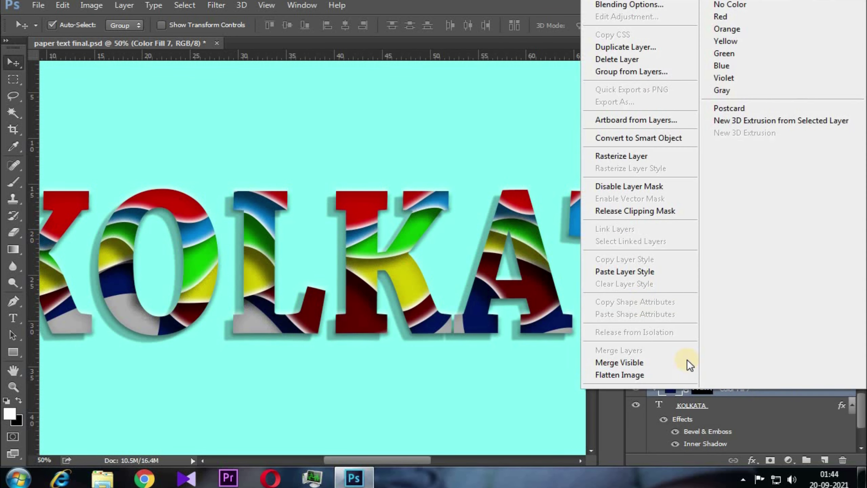
pyautogui.click(640, 275)
pyautogui.hotkey('ctrl', '-')
pyautogui.hotkey('ctrl', '-')
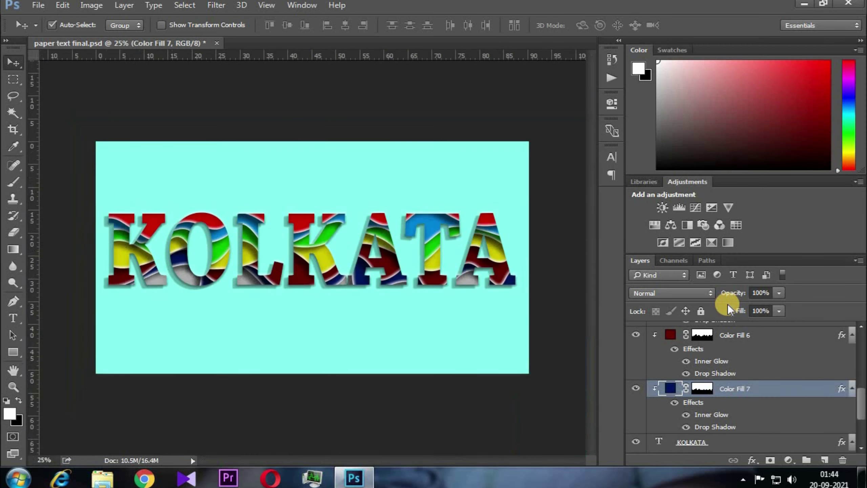
pyautogui.hotkey('ctrl', '+')
pyautogui.hotkey('ctrl', '+')
pyautogui.hotkey('ctrl', '+')
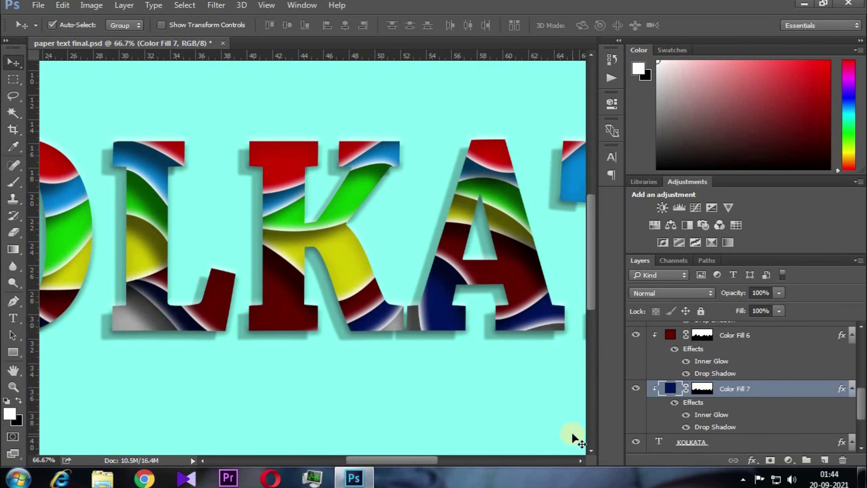
pyautogui.hotkey('ctrl', '-')
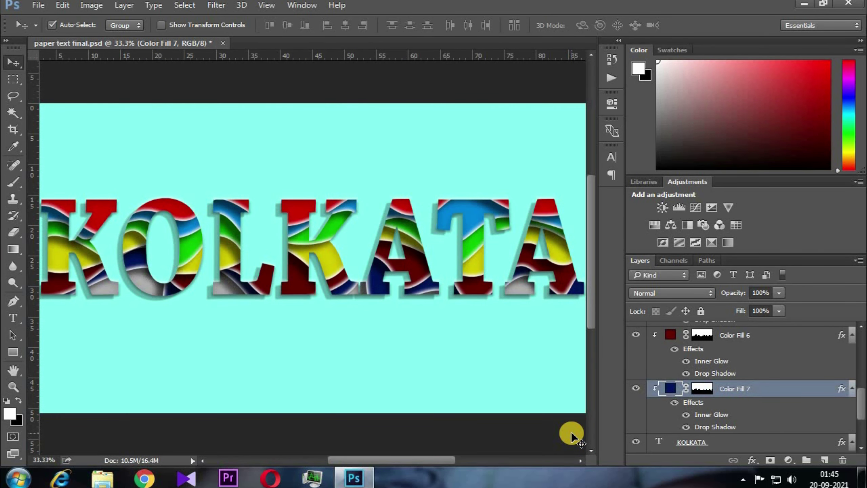
pyautogui.hotkey('ctrl', '+')
pyautogui.hotkey('ctrl', '-')
pyautogui.hotkey('ctrl', '-')
pyautogui.hotkey('ctrl', '+')
pyautogui.hotkey('ctrl', '-')
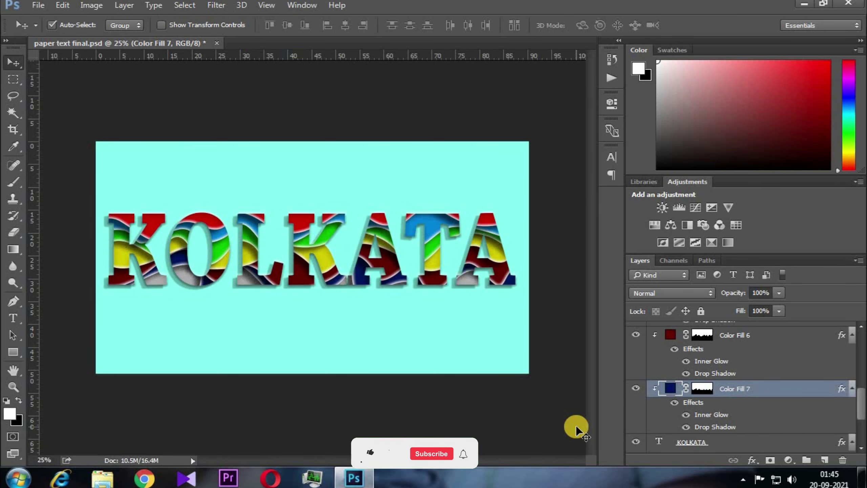
pyautogui.hotkey('ctrl', '+')
pyautogui.hotkey('ctrl', '-')
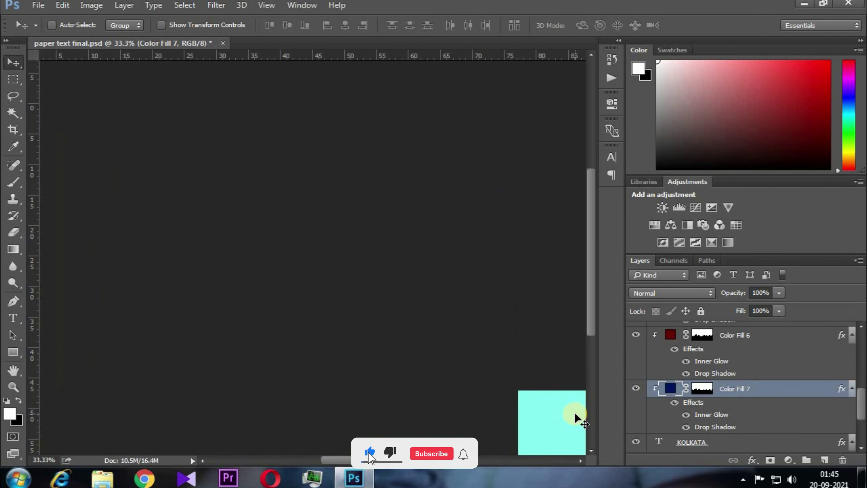